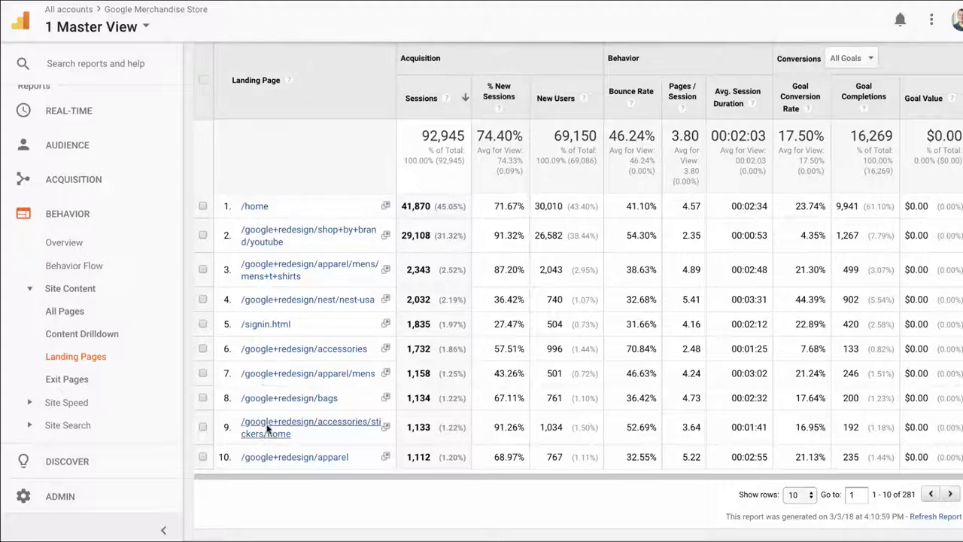
scroll(254, 112, up, 2)
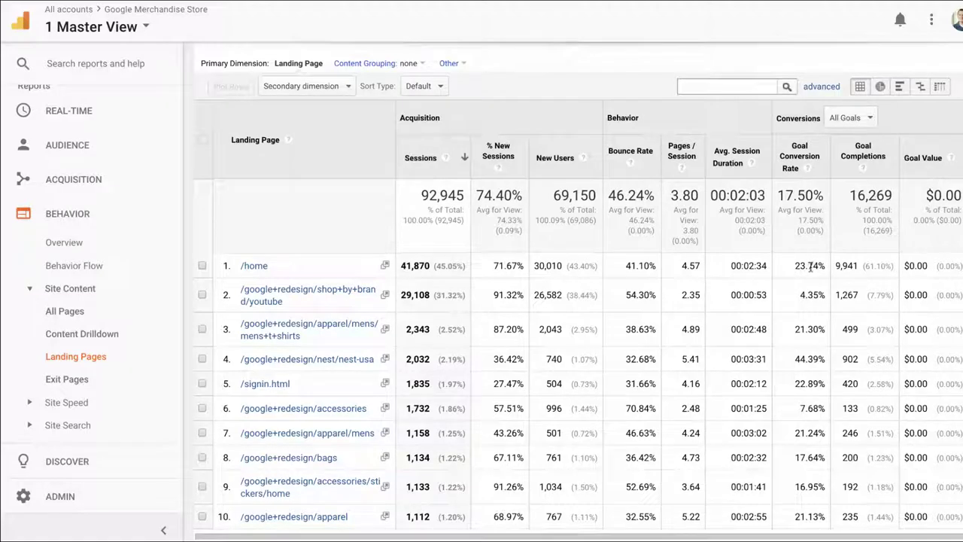
drag(794, 266, 823, 267)
scroll(767, 333, down, 1)
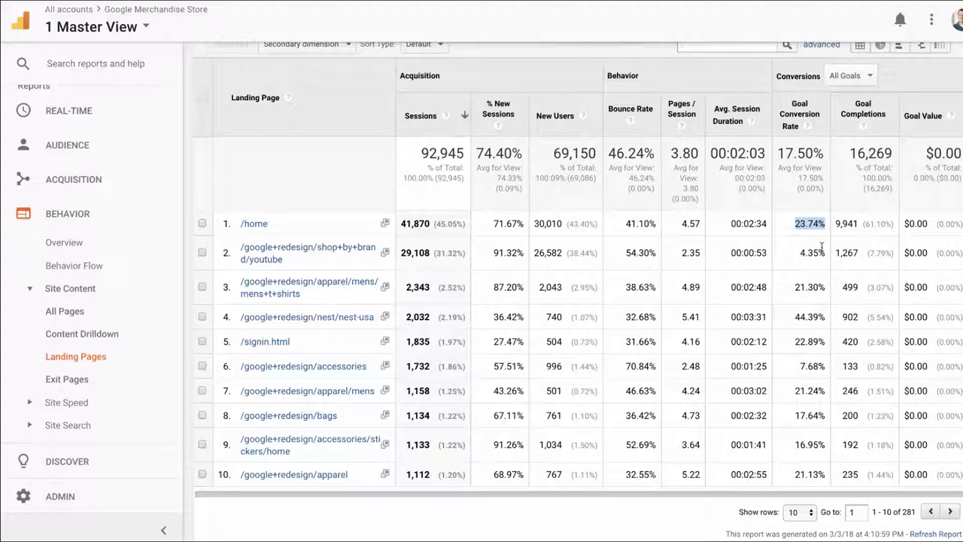
click(809, 178)
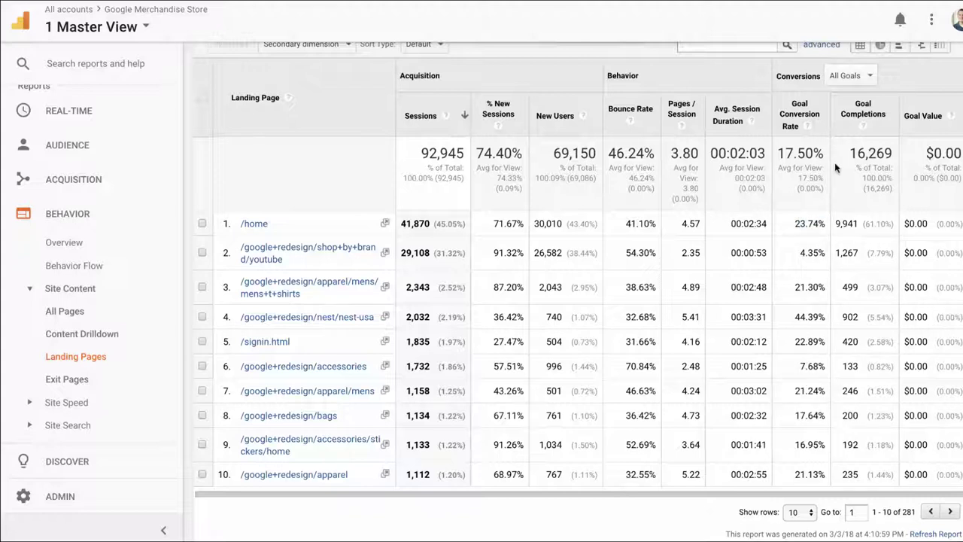
click(842, 75)
Show eCommerce metrics (transactions, revenue, Ecommerce Conversion Rate) in the Landing Pages table instead of goals
click(872, 100)
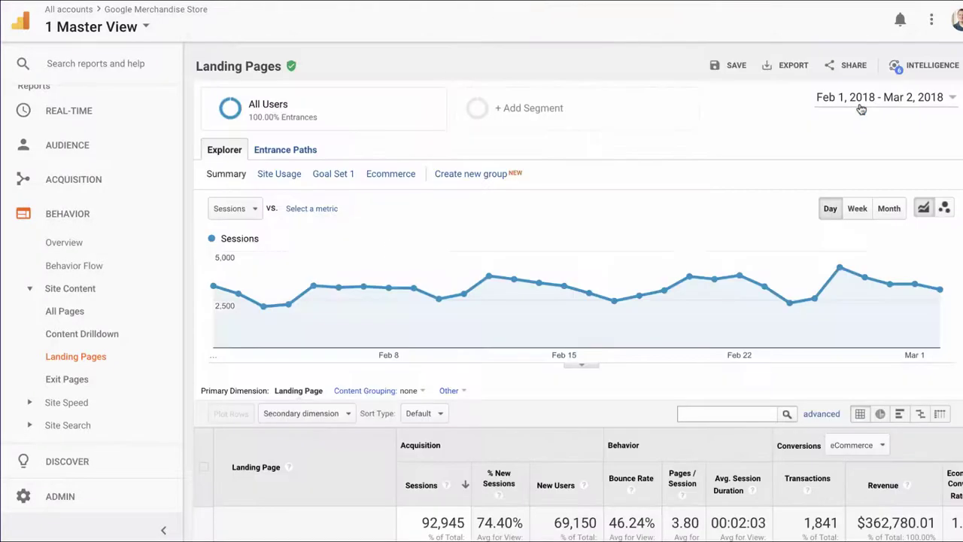
scroll(835, 258, down, 3)
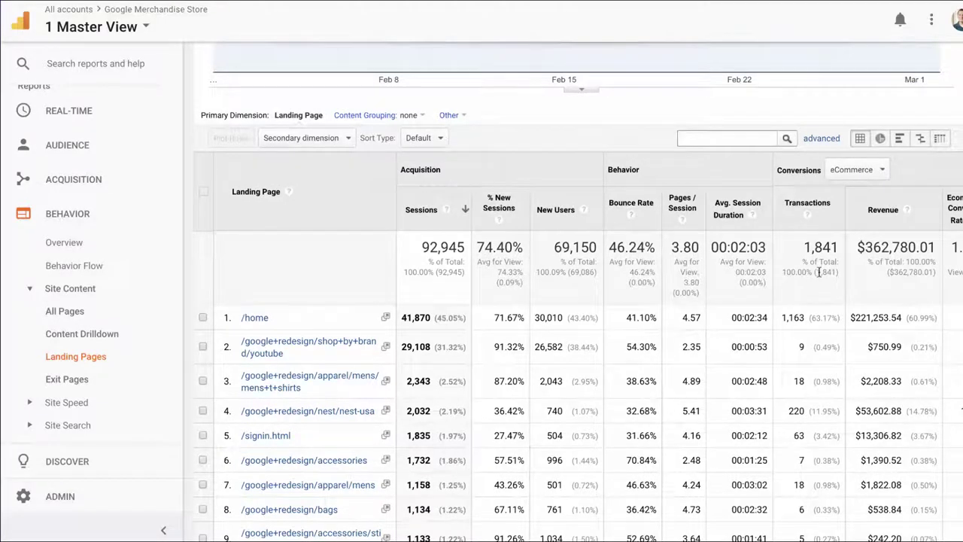
scroll(819, 272, down, 1)
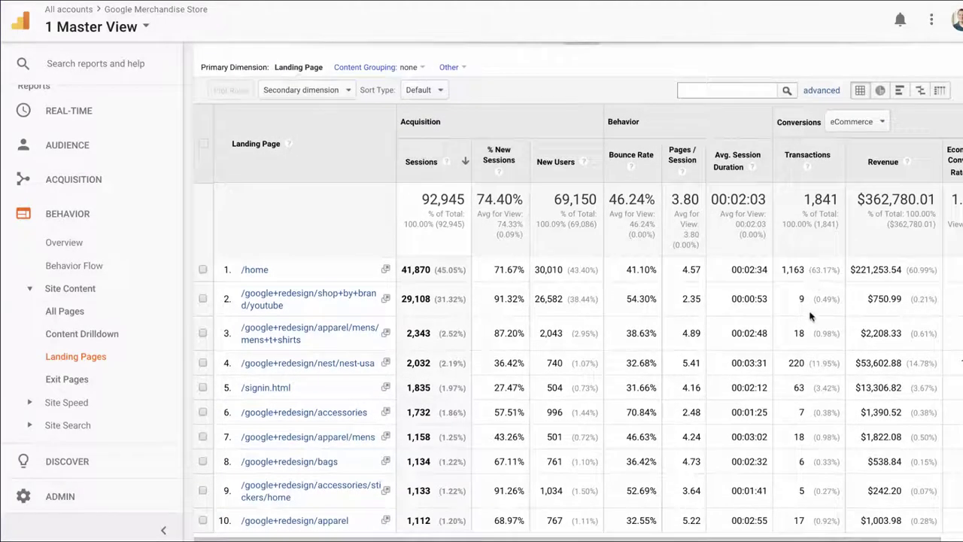
scroll(845, 291, right, 1)
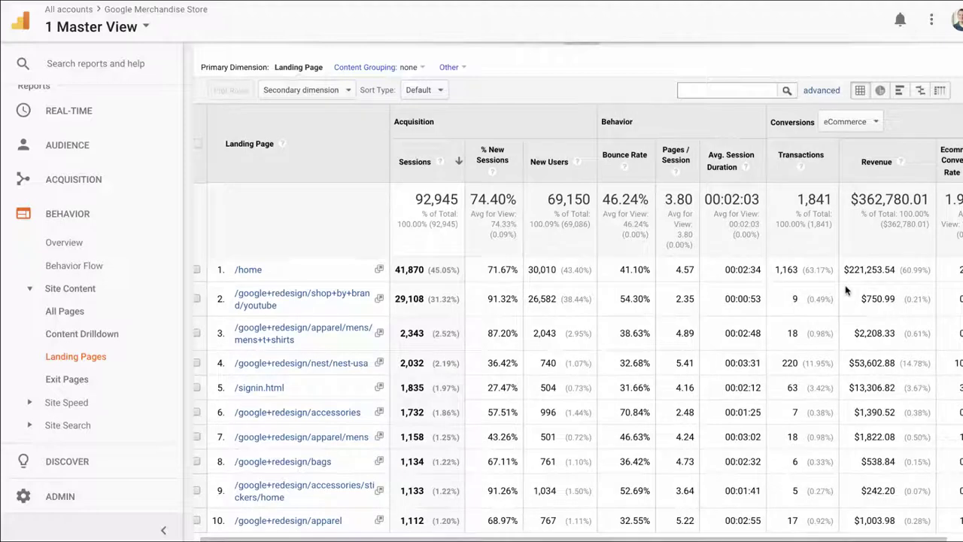
scroll(845, 291, right, 3)
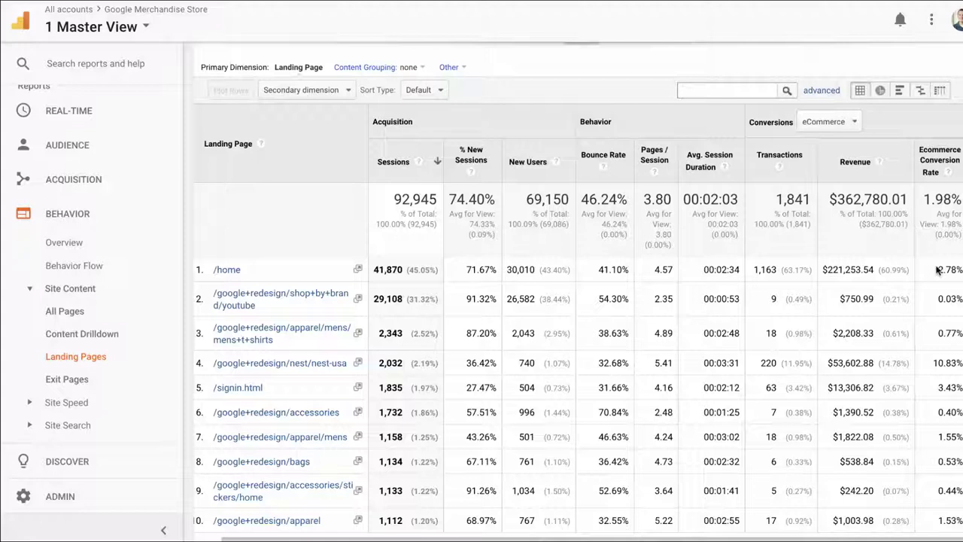
click(827, 122)
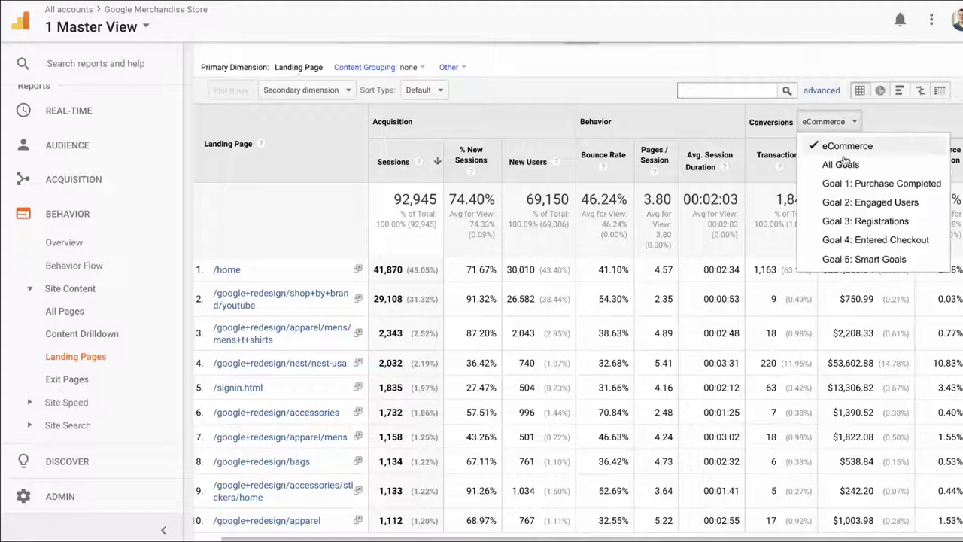
click(883, 123)
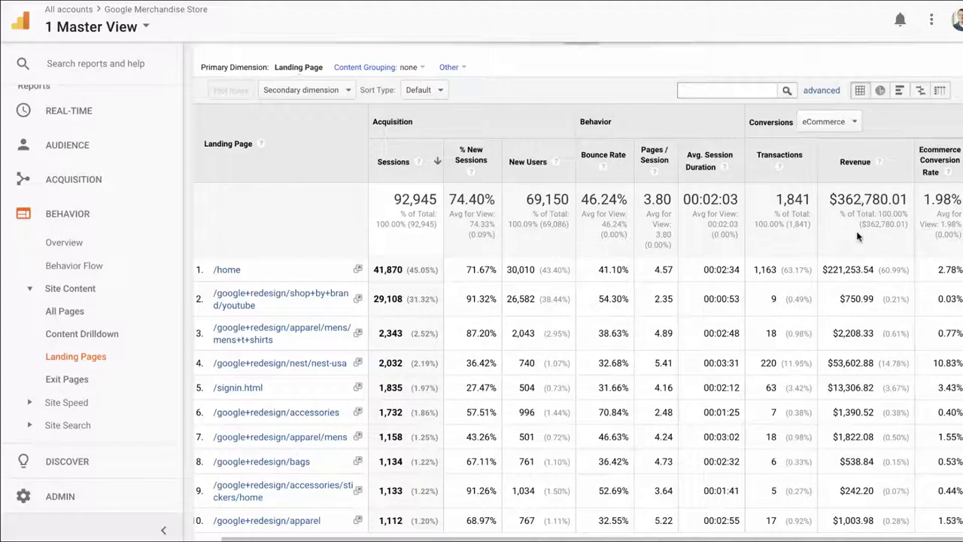
scroll(857, 238, up, 3)
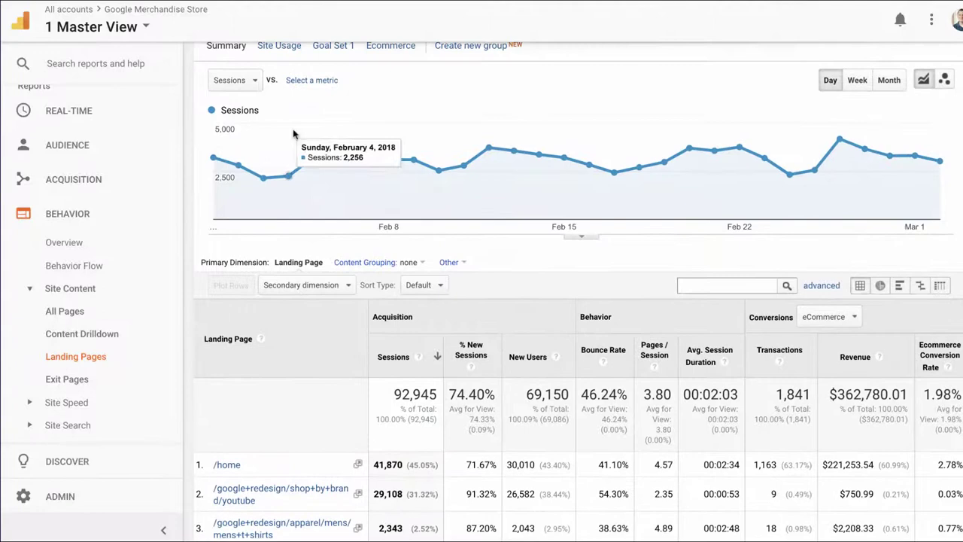
scroll(854, 180, down, 3)
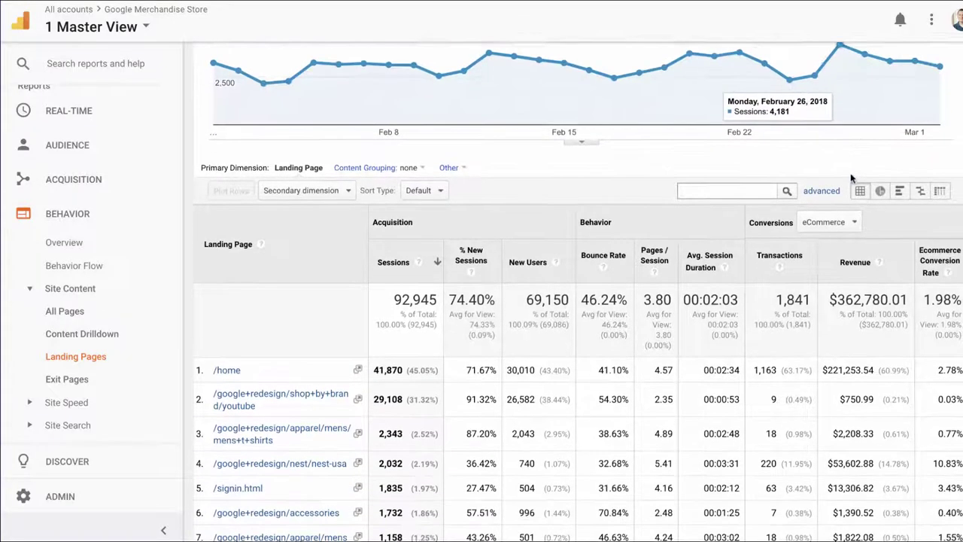
scroll(850, 200, down, 2)
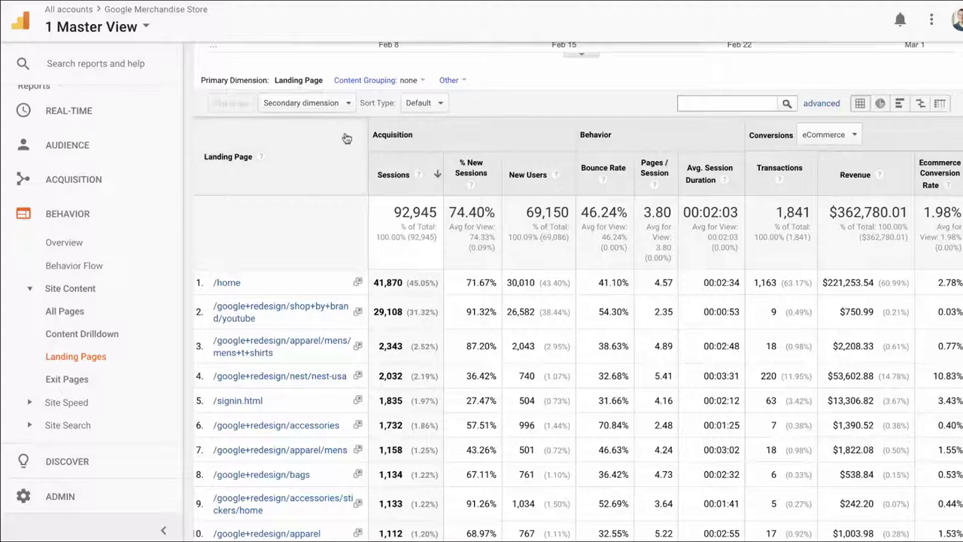
Add Source / Medium as the secondary dimension of the Landing Pages table
click(327, 107)
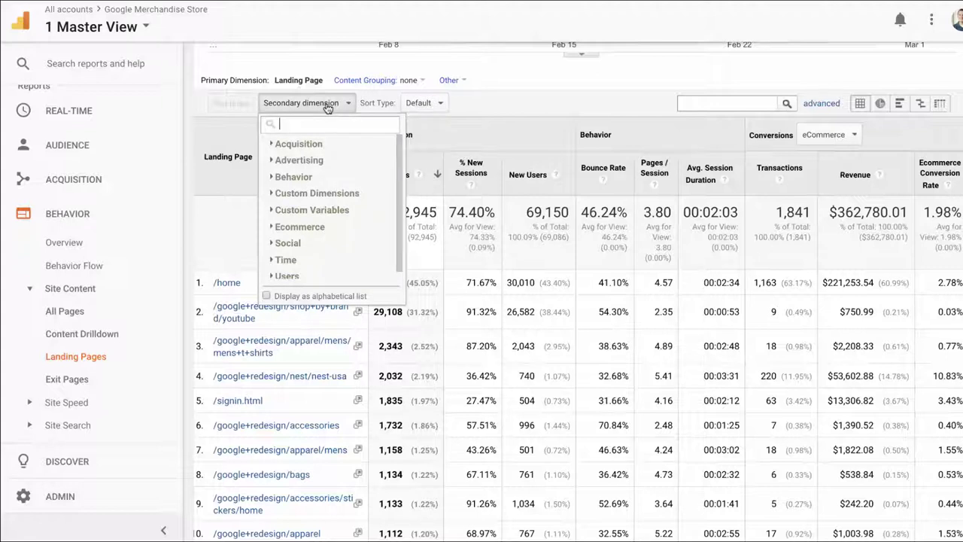
text(sourc)
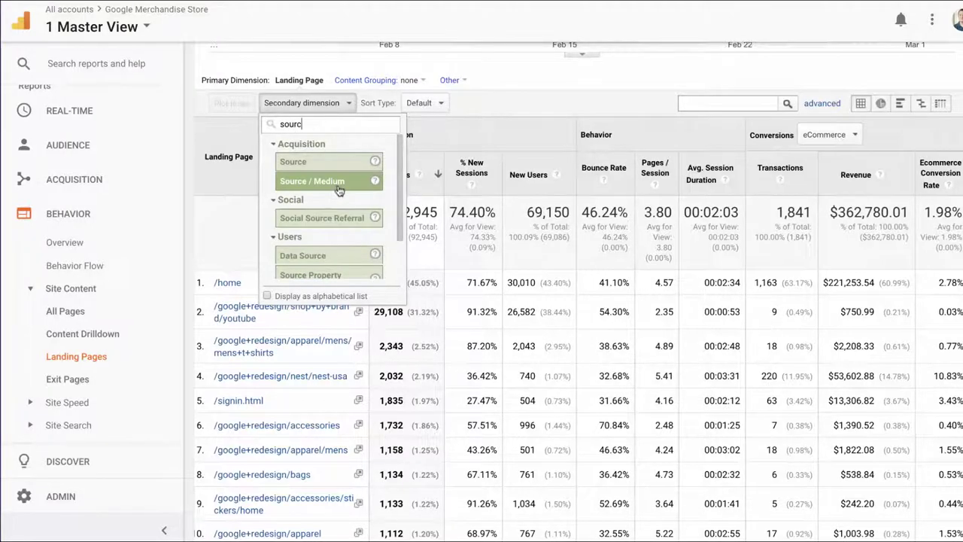
click(339, 190)
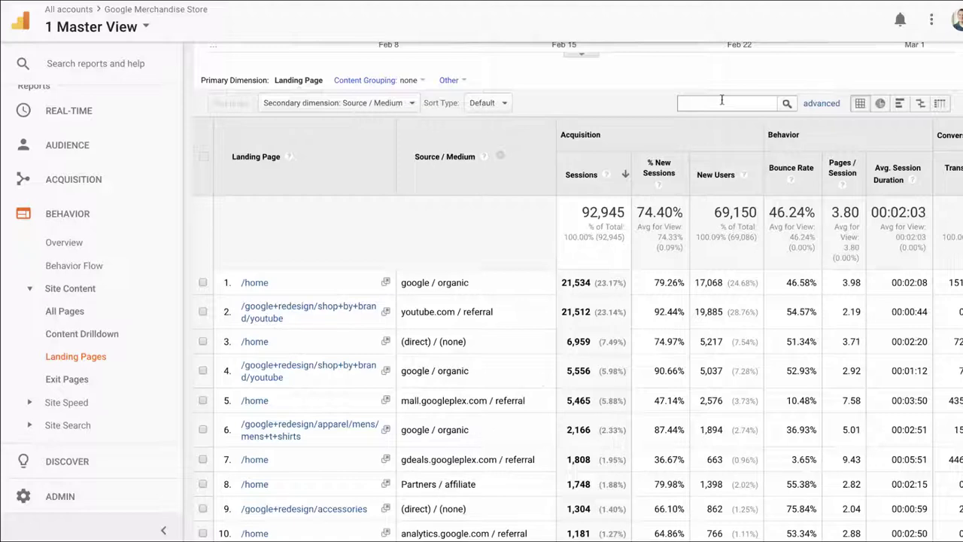
Filter the table to landing pages containing /home and view their eCommerce conversion columns
text(/home)
key(Return)
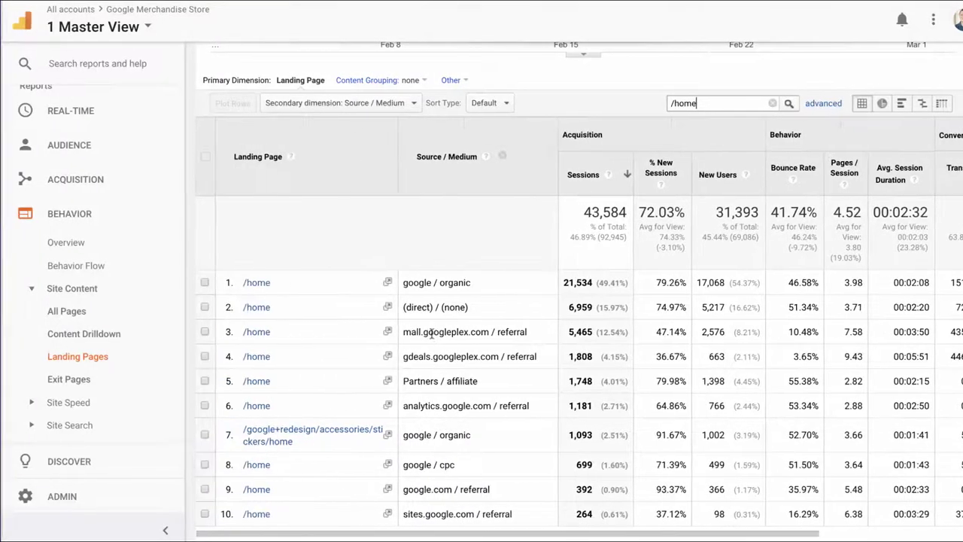
scroll(431, 336, right, 3)
scroll(431, 336, right, 3)
scroll(431, 336, right, 3)
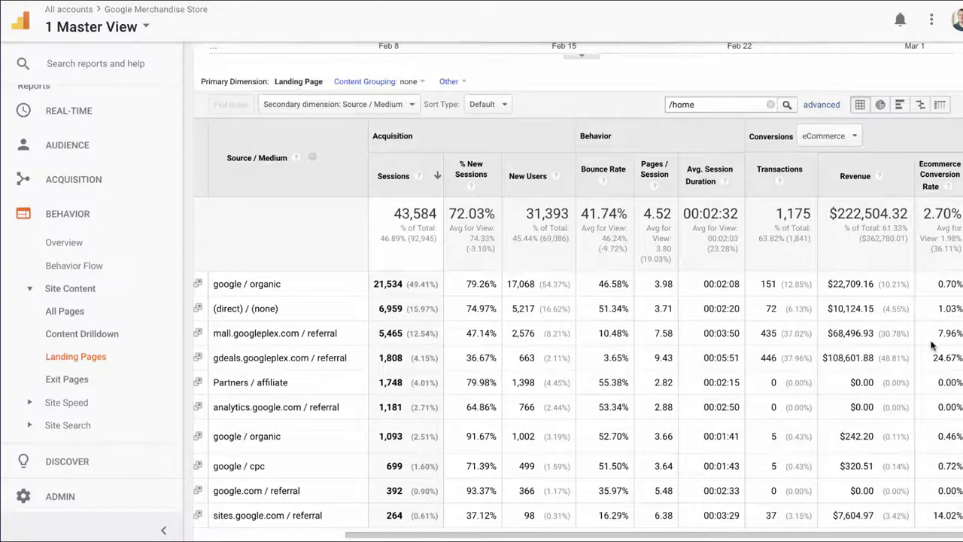
Highlight the 2.70% total and google / organic's 0.70% ecommerce conversion rates
scroll(931, 344, left, 5)
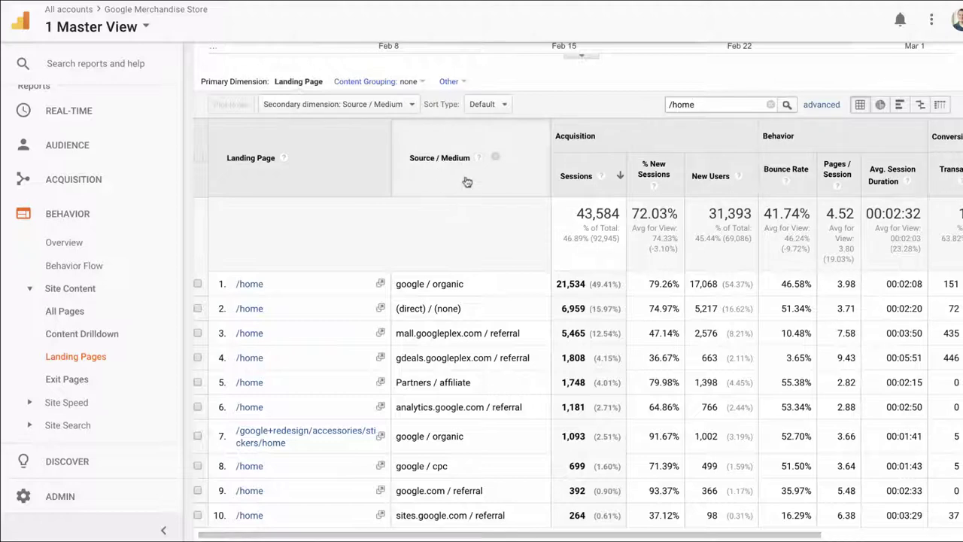
scroll(458, 200, right, 5)
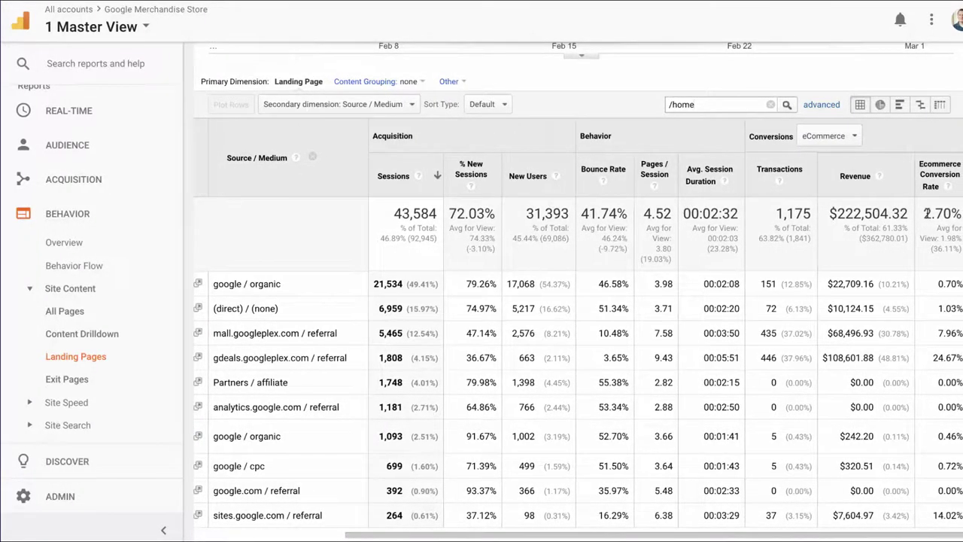
double_click(933, 218)
scroll(940, 248, up, 1)
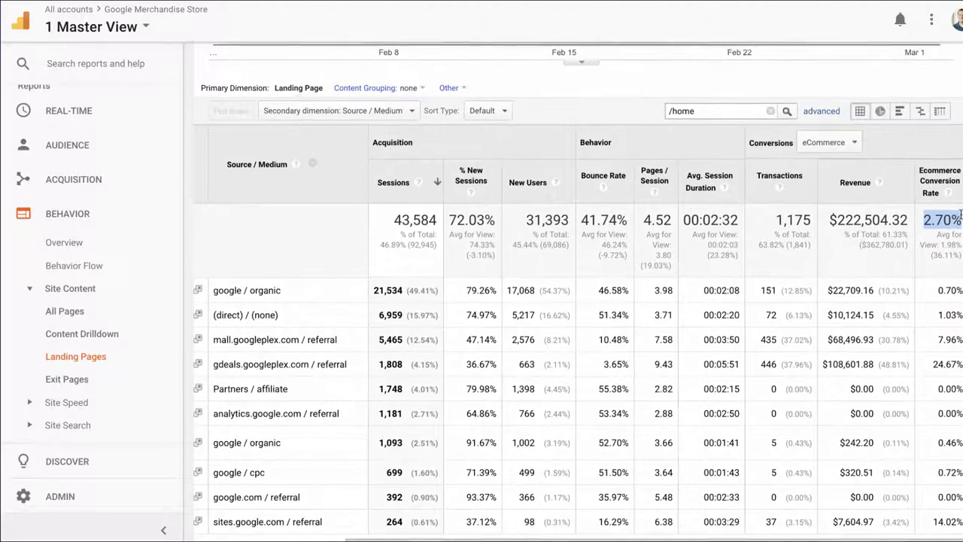
click(938, 285)
double_click(940, 290)
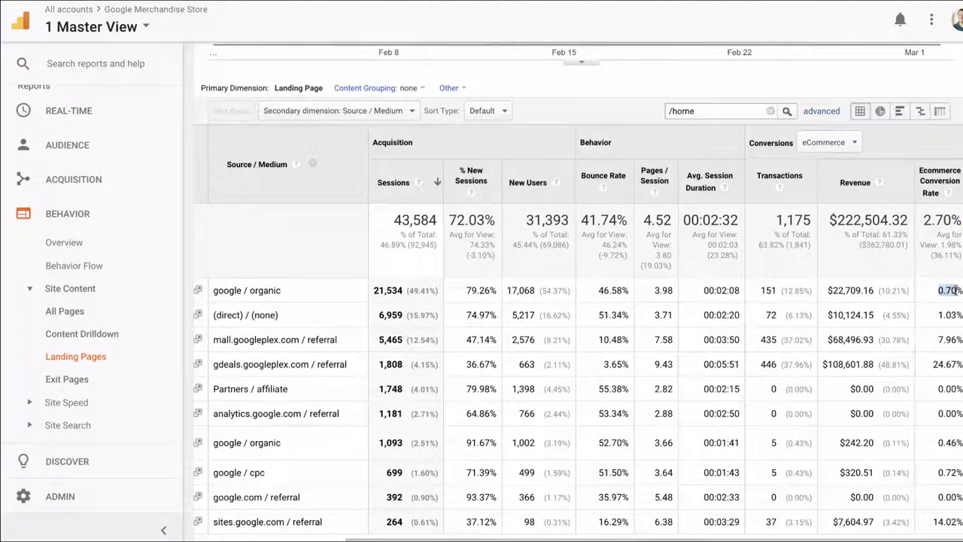
triple_click(951, 314)
click(949, 315)
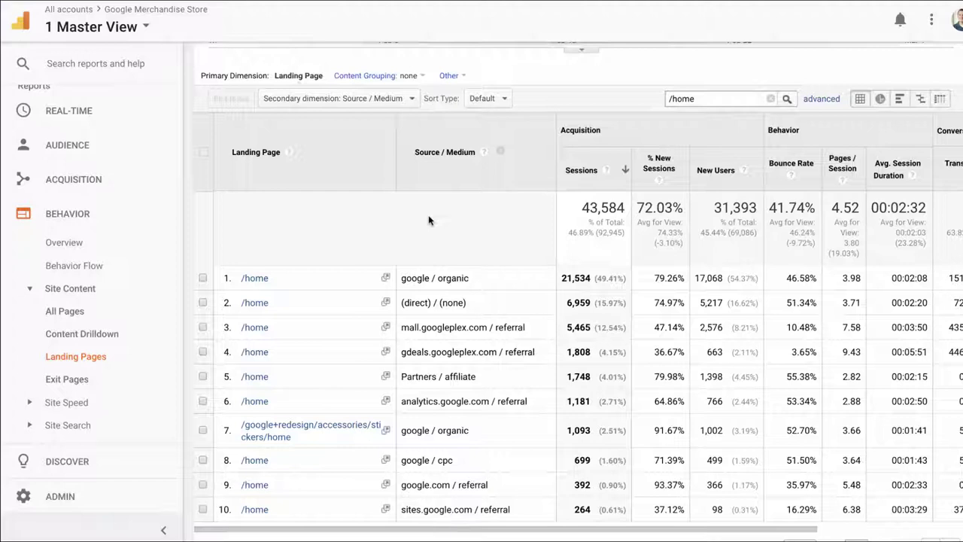
Remove the Source / Medium breakdown and show 25 rows per page
click(502, 152)
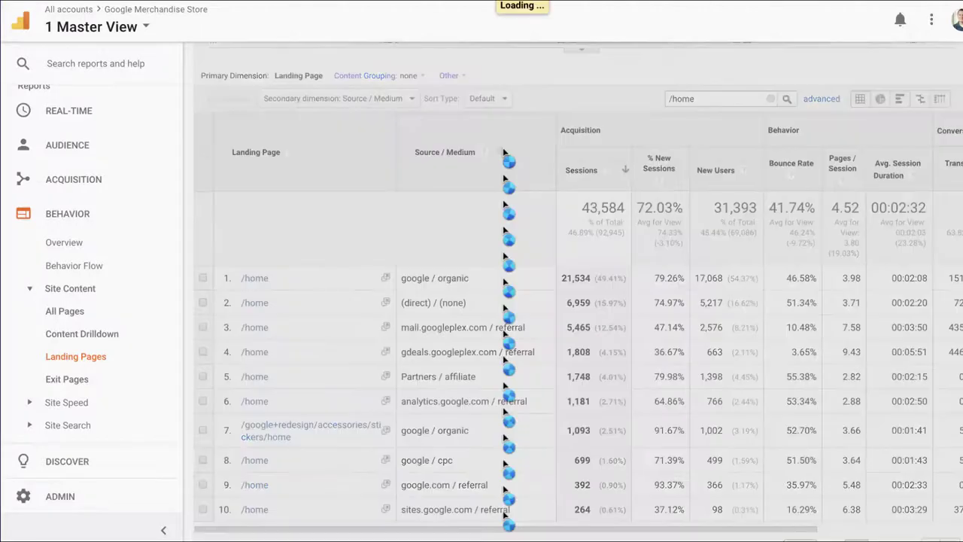
scroll(498, 183, down, 3)
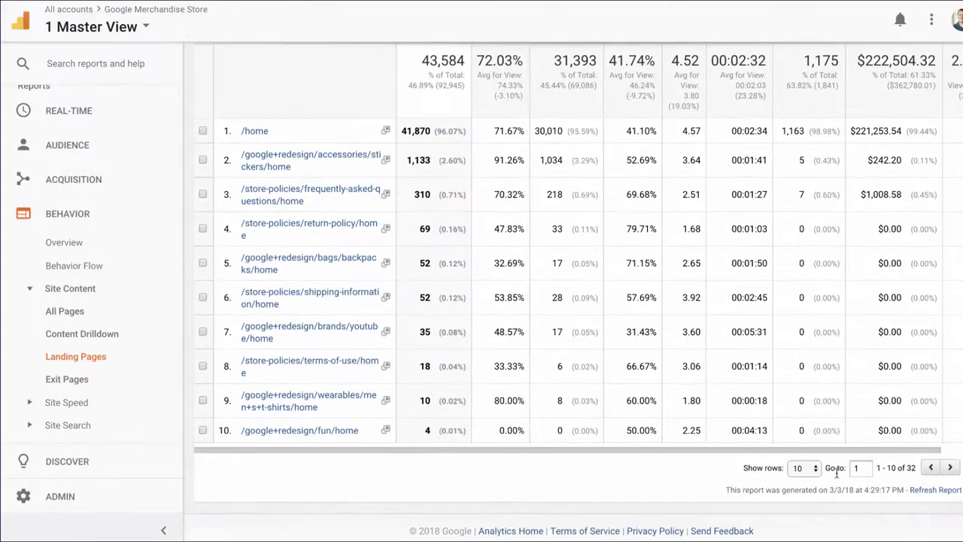
click(815, 472)
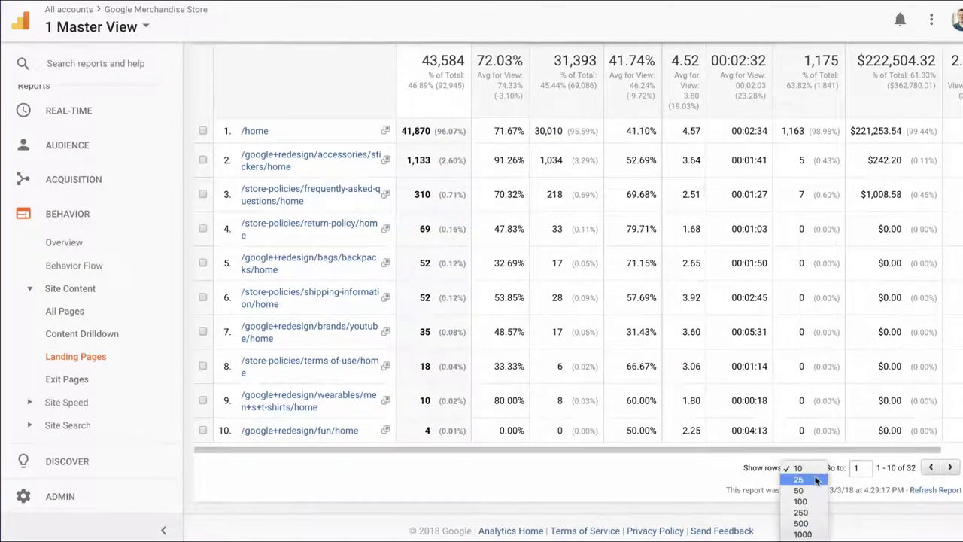
click(801, 477)
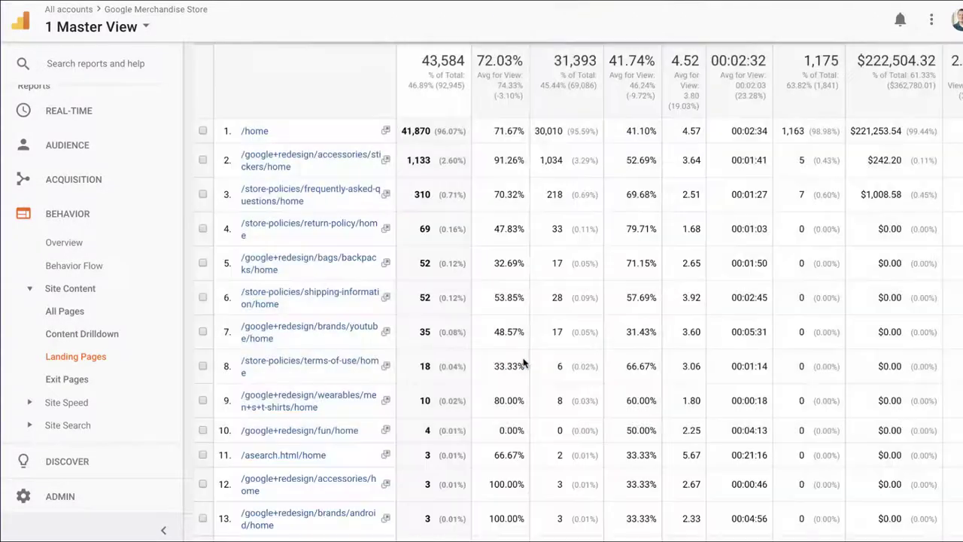
scroll(462, 428, down, 3)
scroll(462, 428, down, 3)
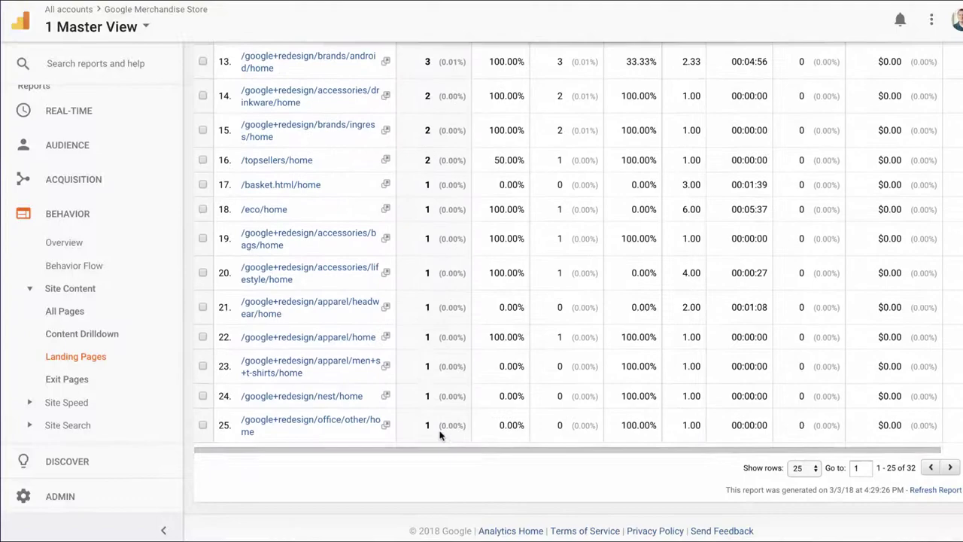
scroll(443, 413, up, 2)
scroll(444, 387, up, 1)
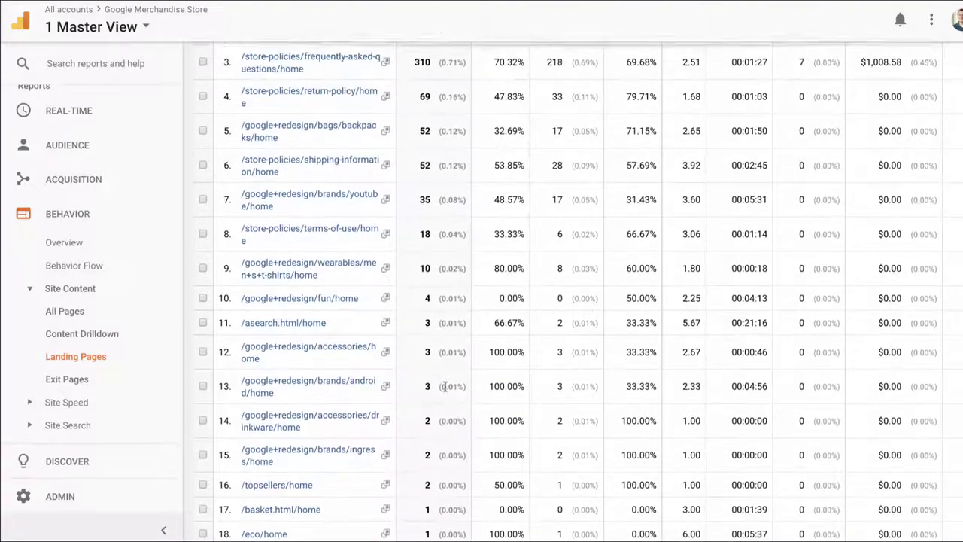
scroll(429, 331, up, 1)
scroll(425, 317, up, 5)
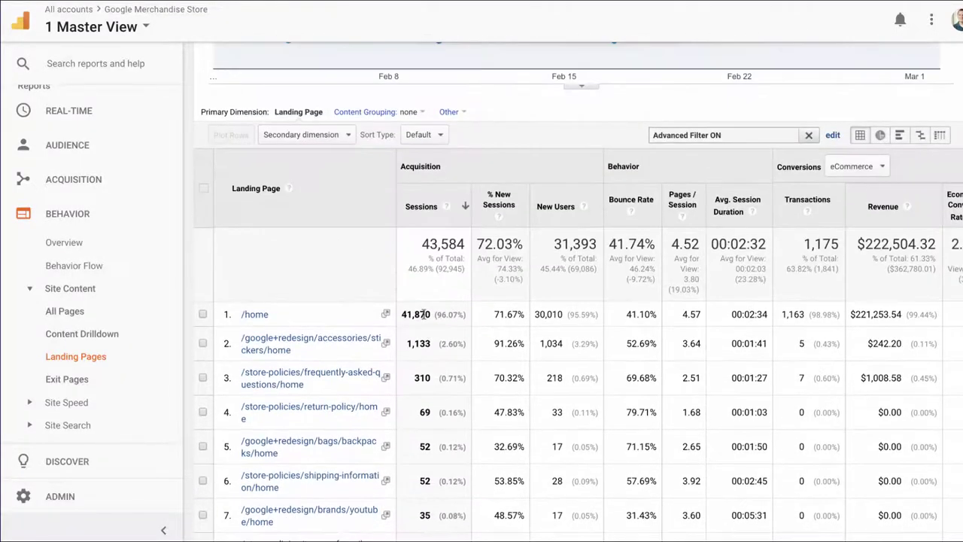
scroll(425, 315, up, 1)
scroll(425, 316, up, 4)
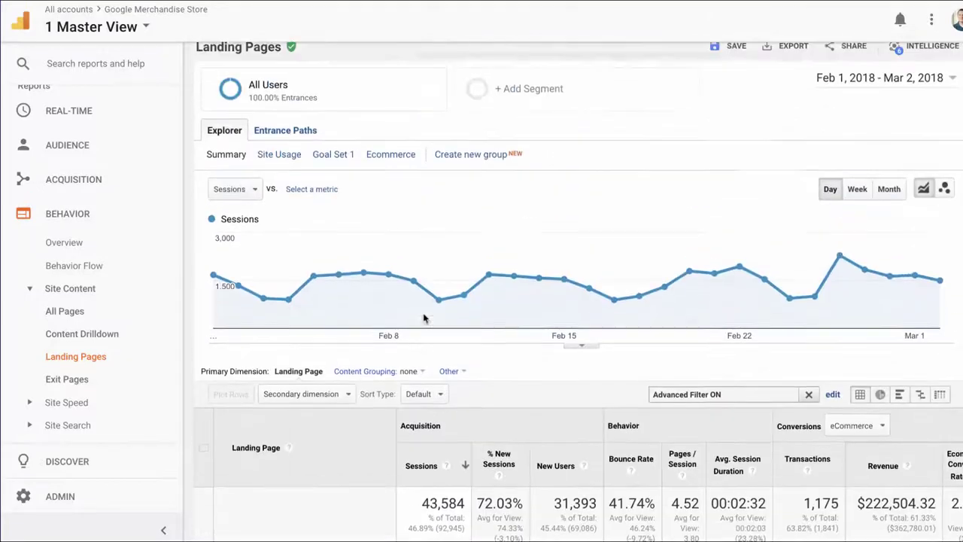
scroll(677, 226, down, 1)
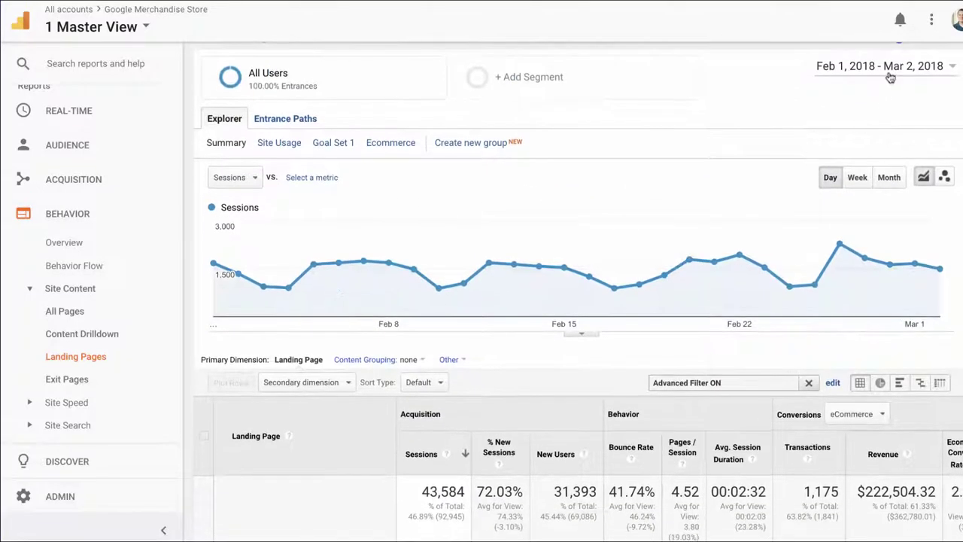
Set the report date range to February 1–28, 2018
click(858, 68)
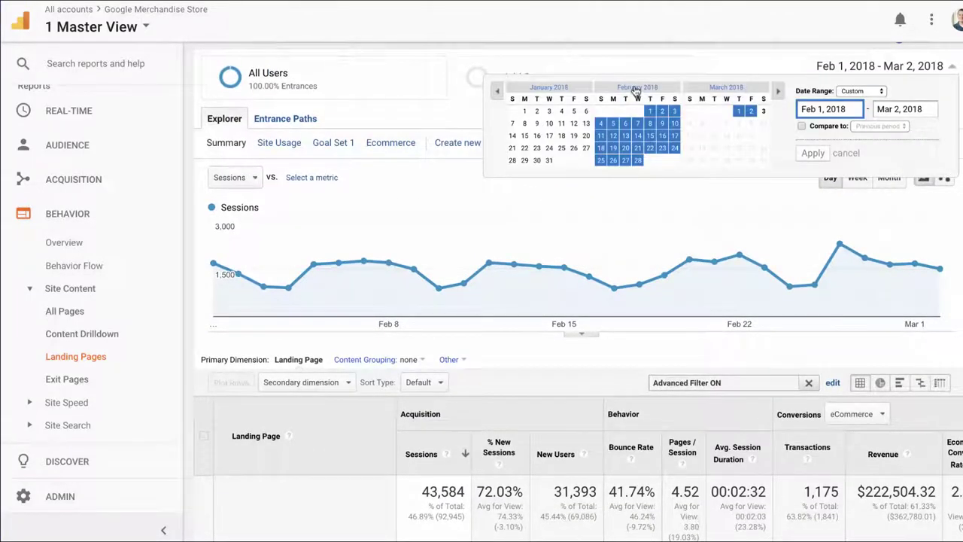
click(636, 88)
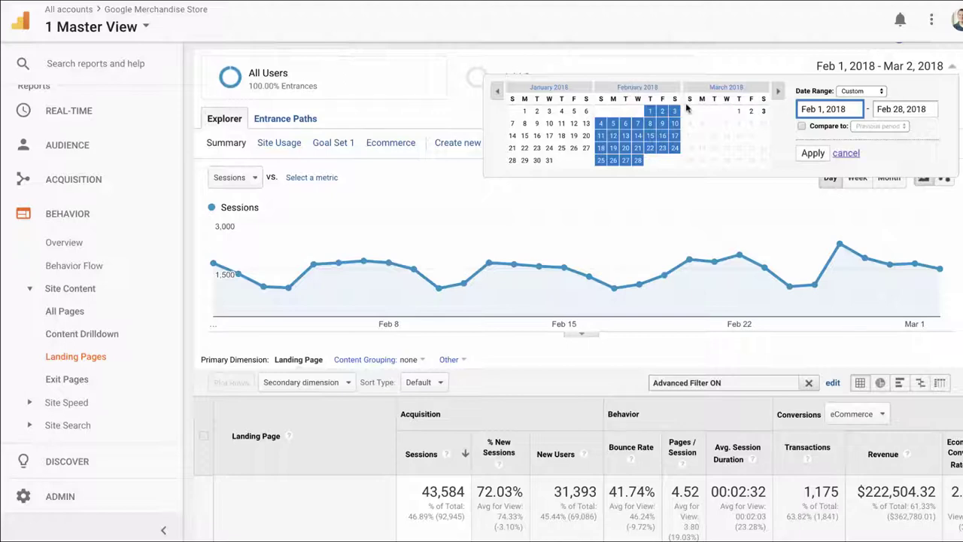
click(813, 153)
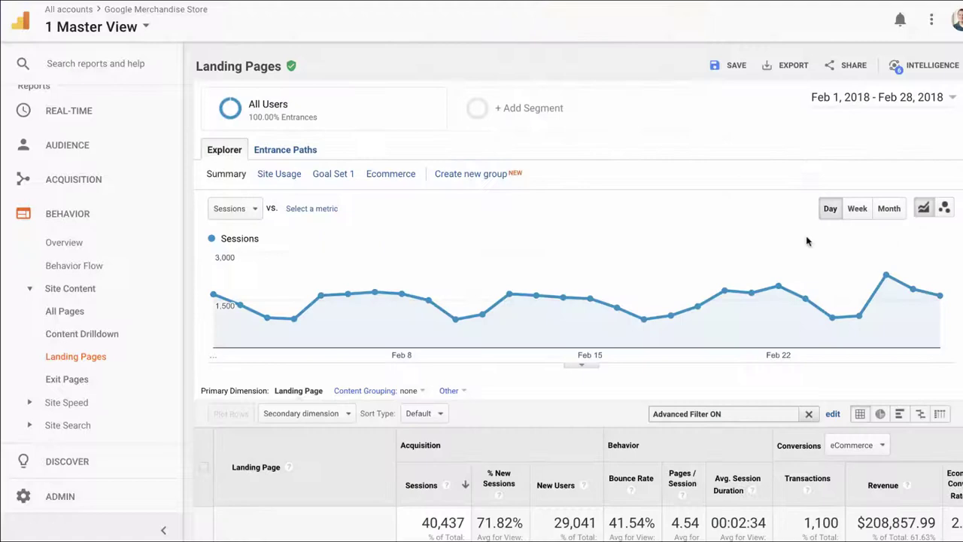
scroll(805, 247, down, 2)
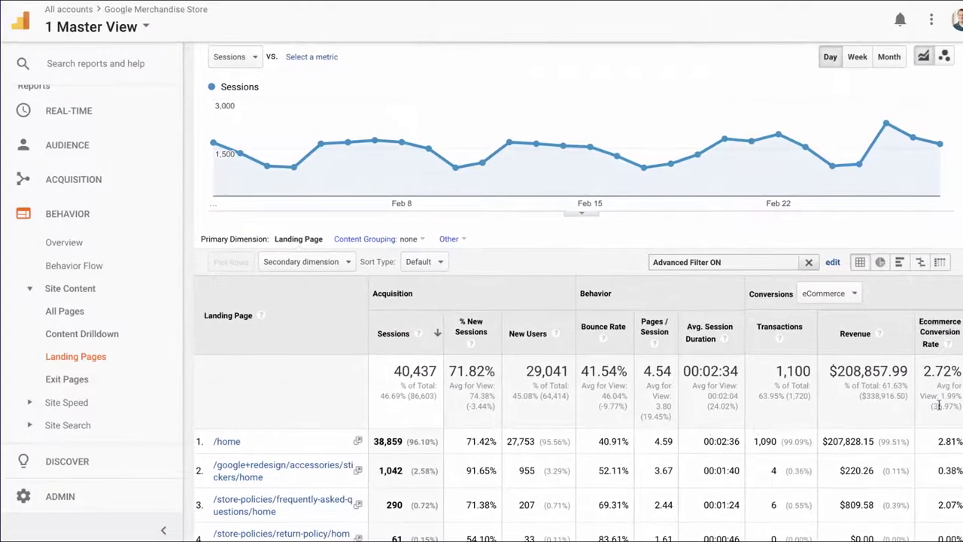
scroll(933, 391, up, 2)
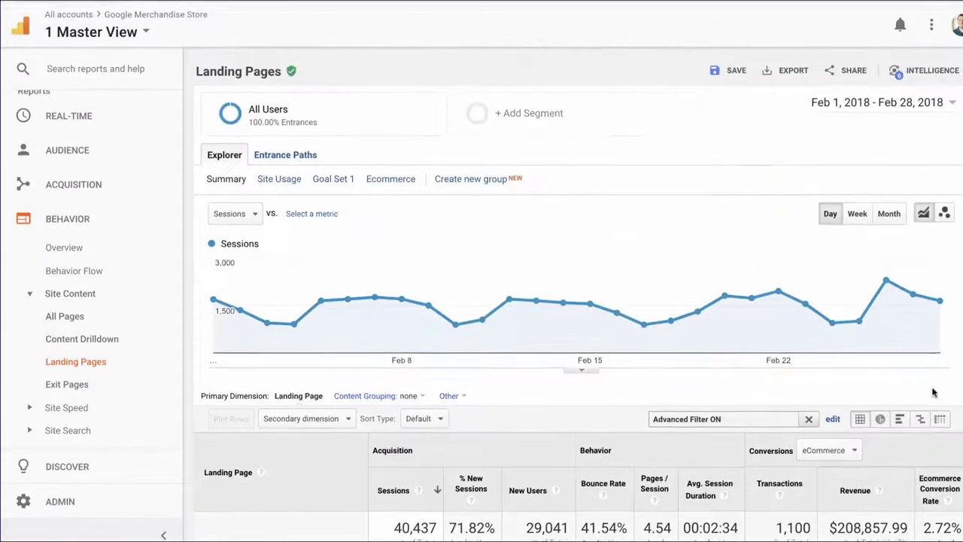
Compare against a custom previous period of January 1–31, 2018
click(843, 100)
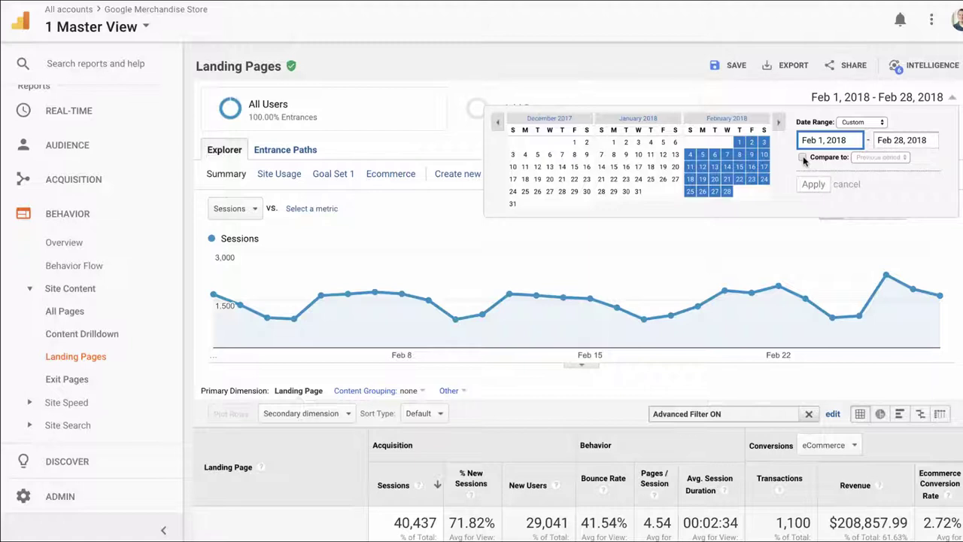
click(803, 157)
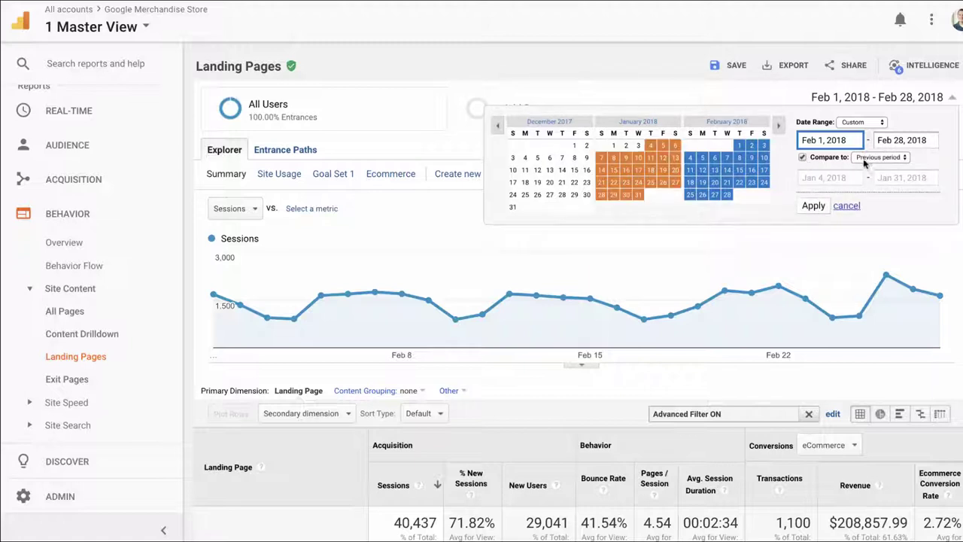
click(831, 178)
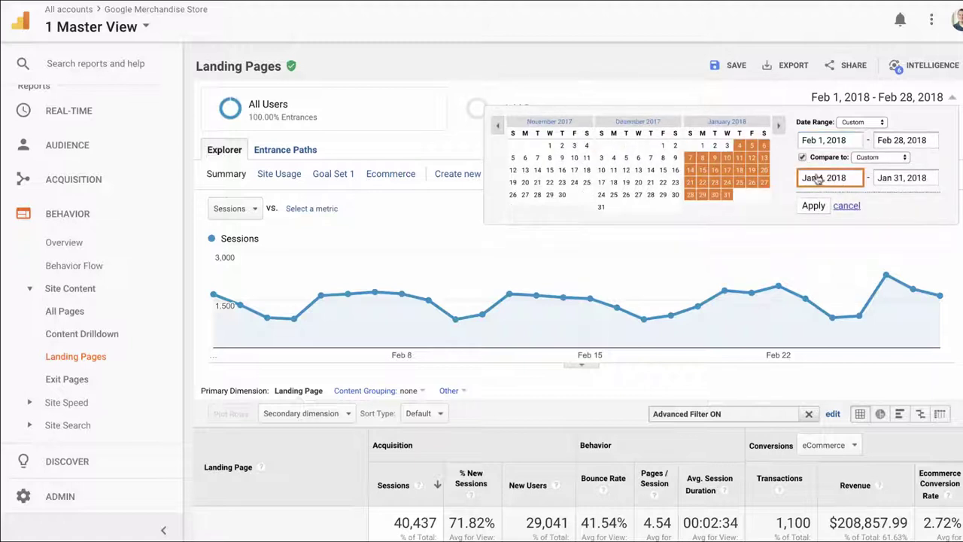
click(702, 145)
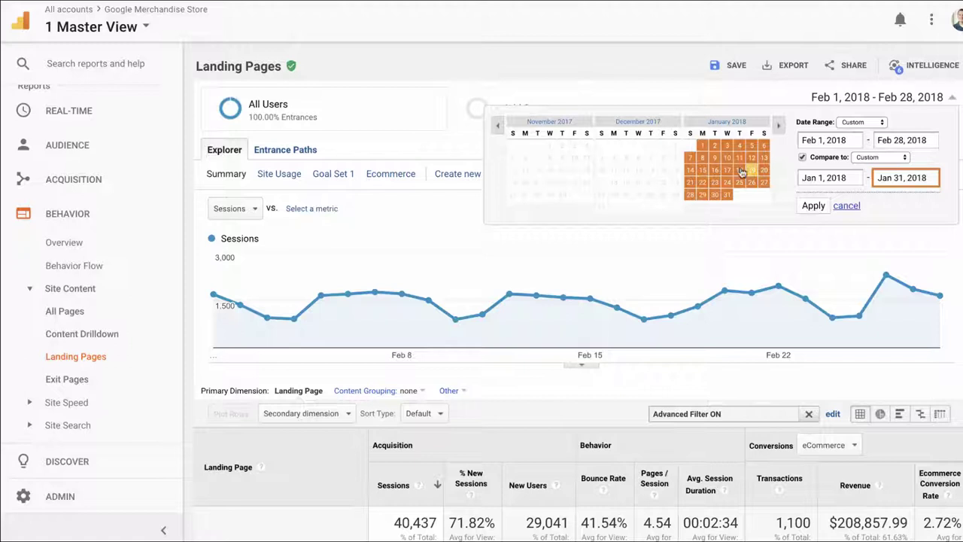
click(812, 206)
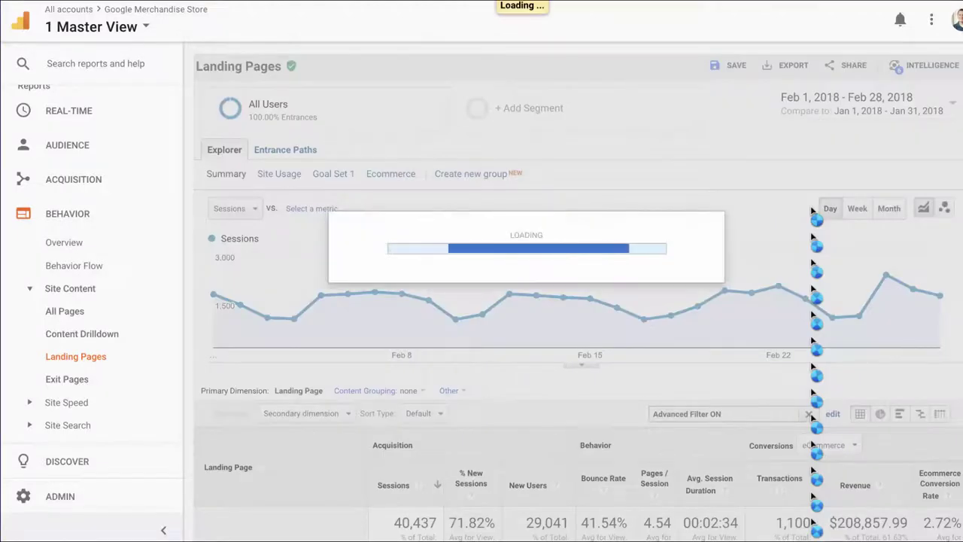
scroll(807, 224, down, 3)
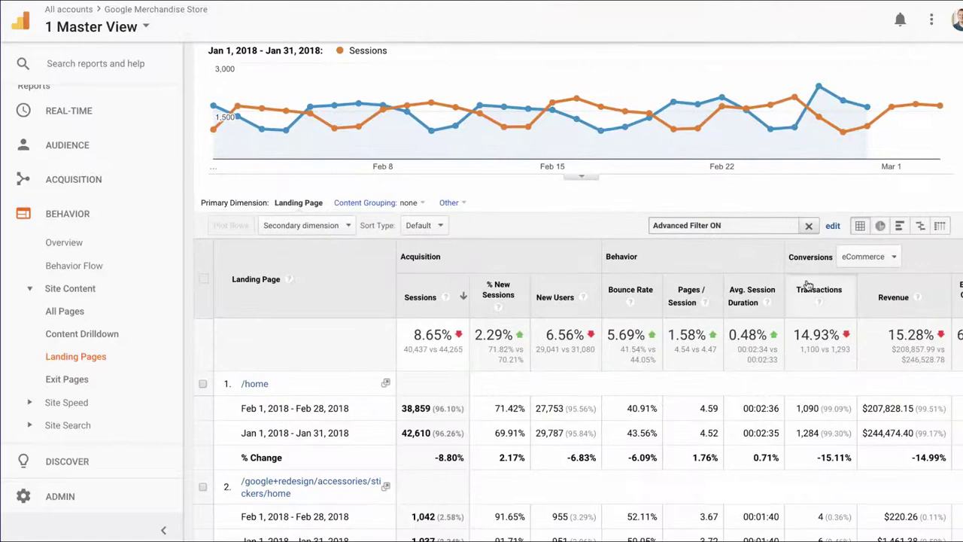
scroll(583, 345, right, 2)
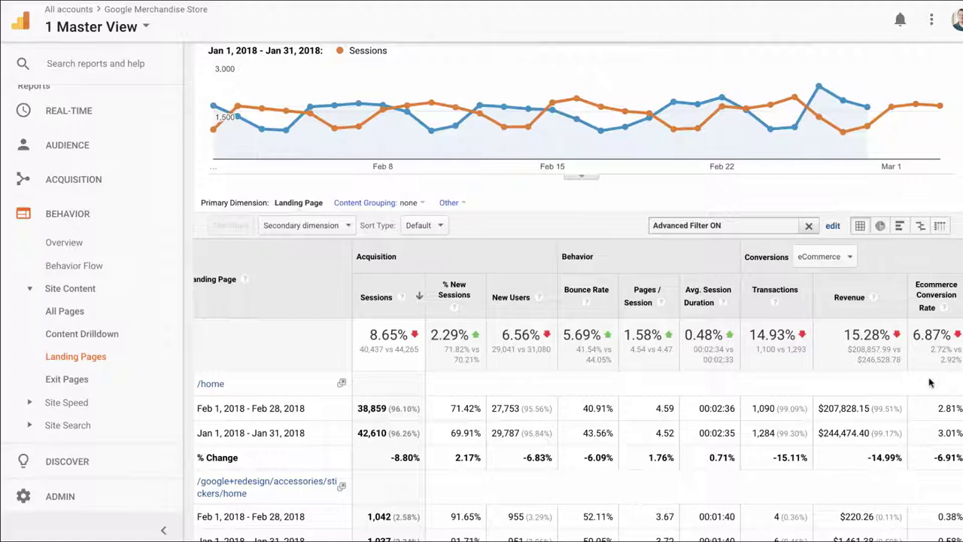
scroll(933, 391, down, 1)
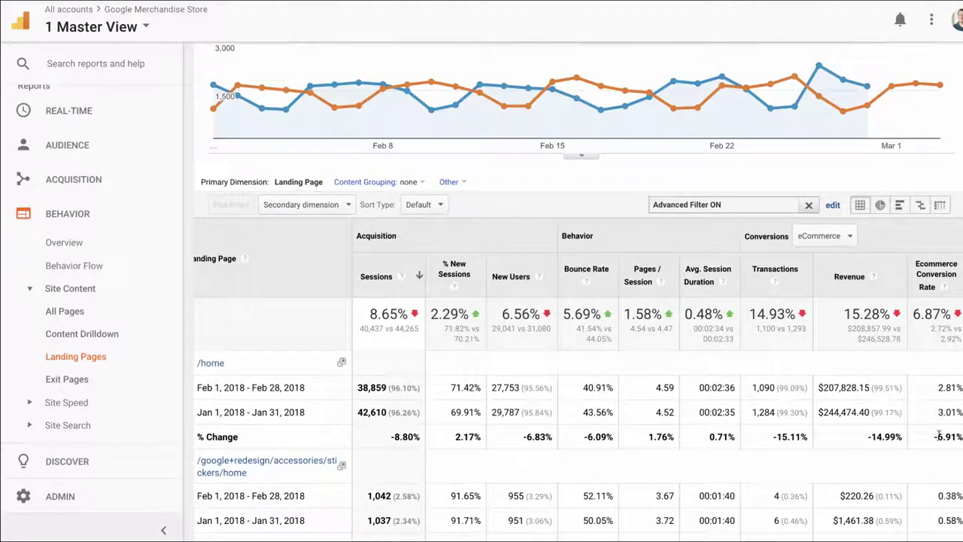
scroll(938, 419, down, 1)
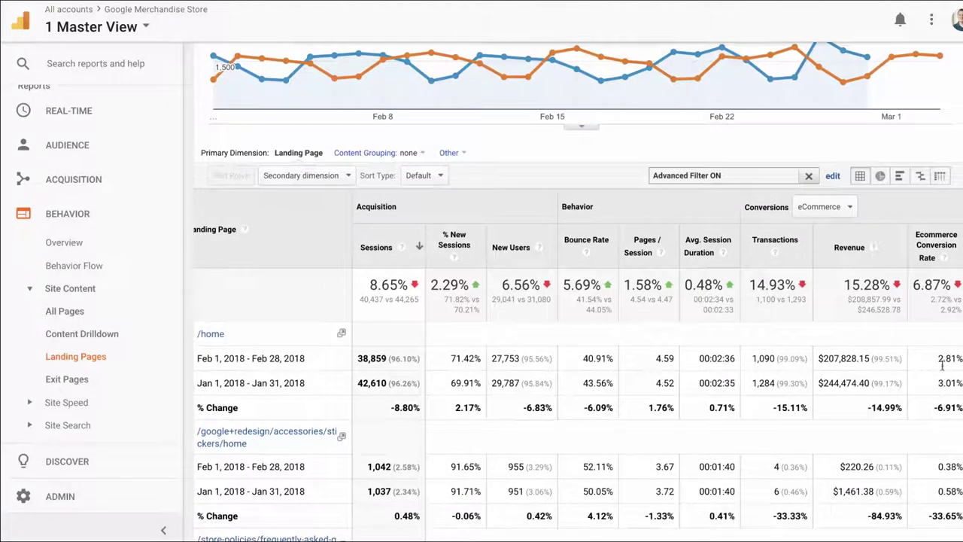
scroll(938, 460, down, 3)
scroll(933, 444, down, 1)
scroll(926, 421, down, 5)
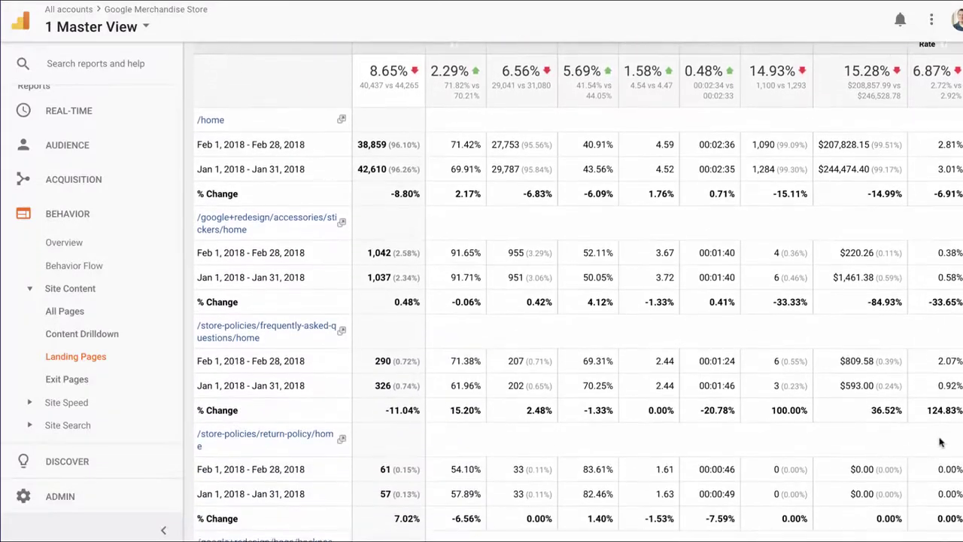
scroll(920, 400, down, 1)
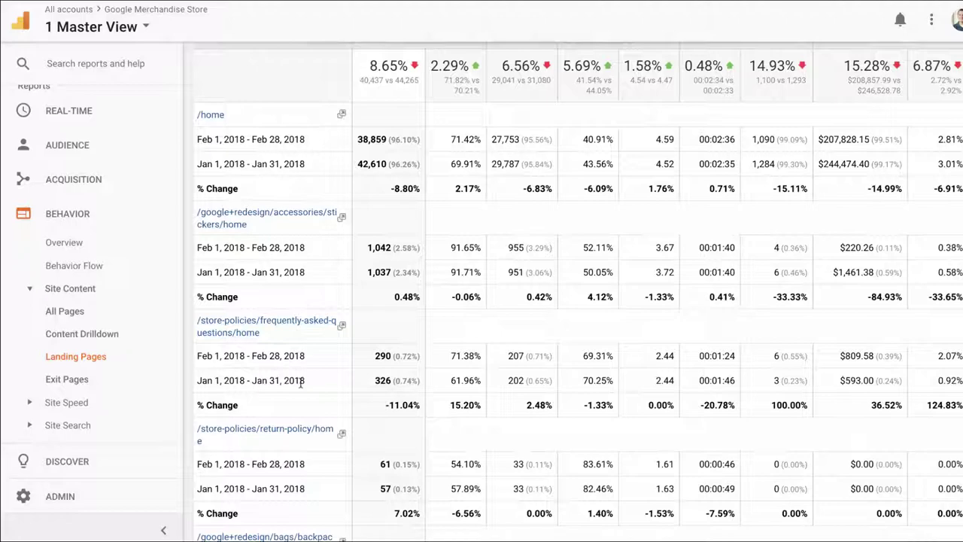
scroll(301, 382, left, 2)
scroll(316, 380, up, 6)
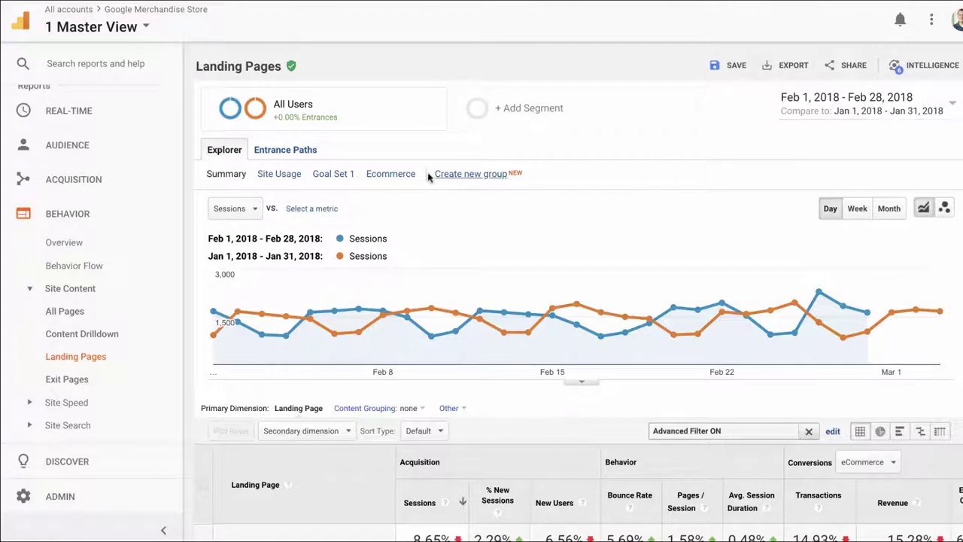
Switch the chart metric from Sessions to Ecommerce Conversion Rate
click(254, 210)
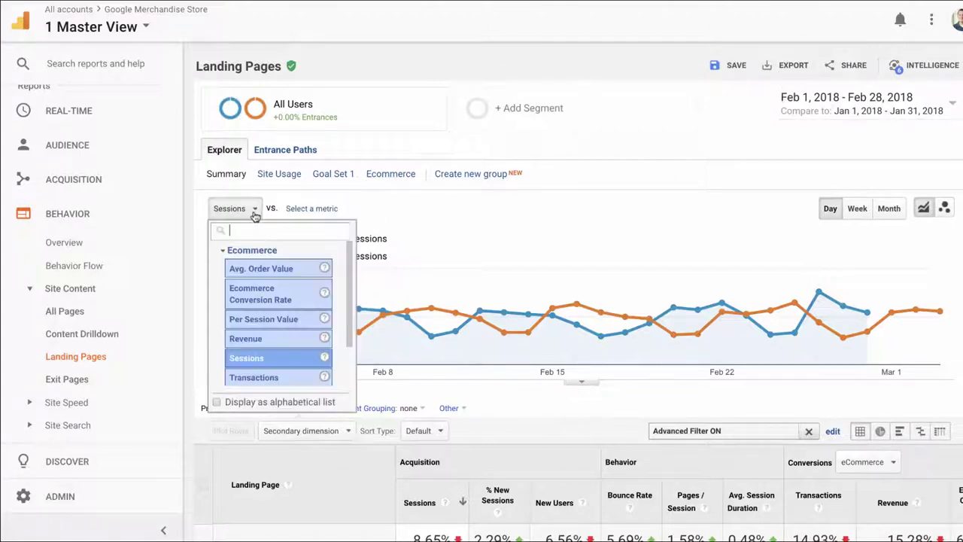
text(em)
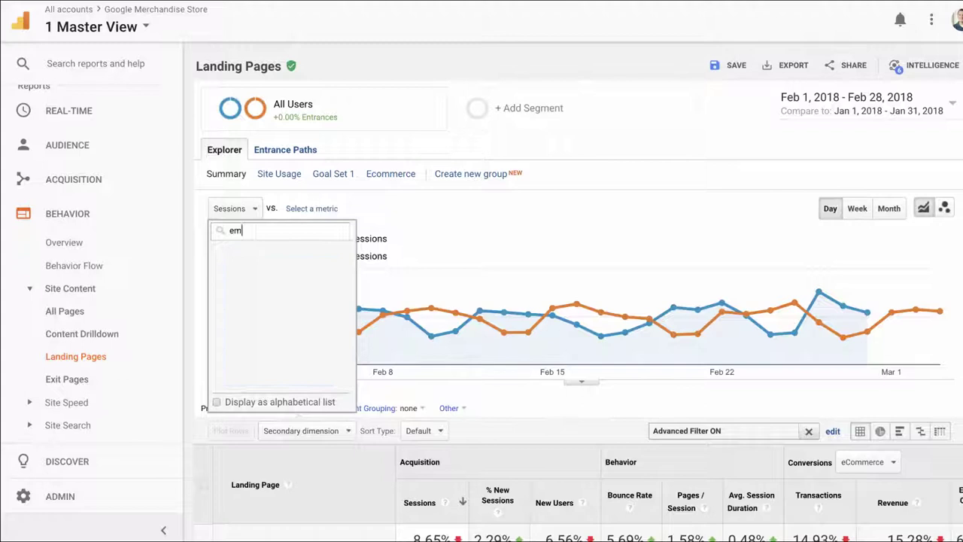
key(BackSpace)
text(co)
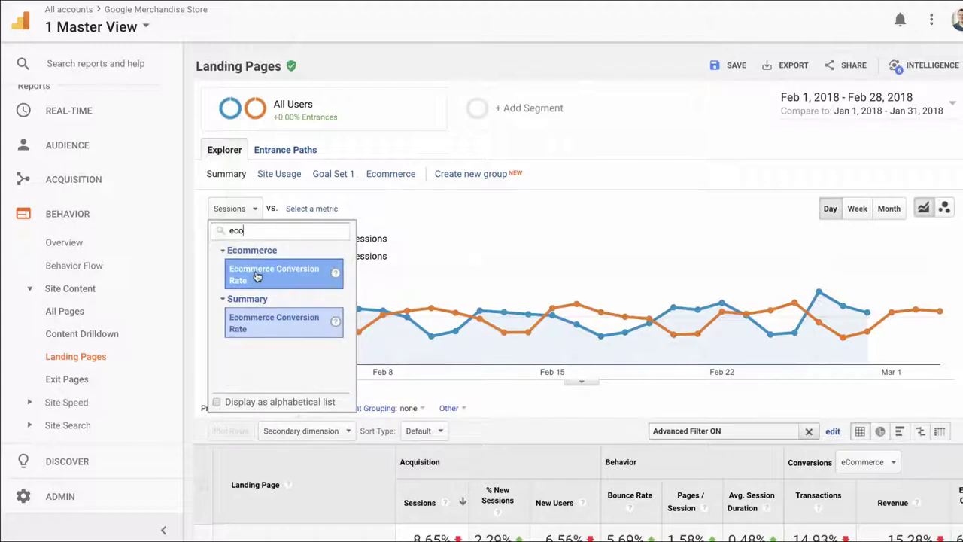
click(256, 275)
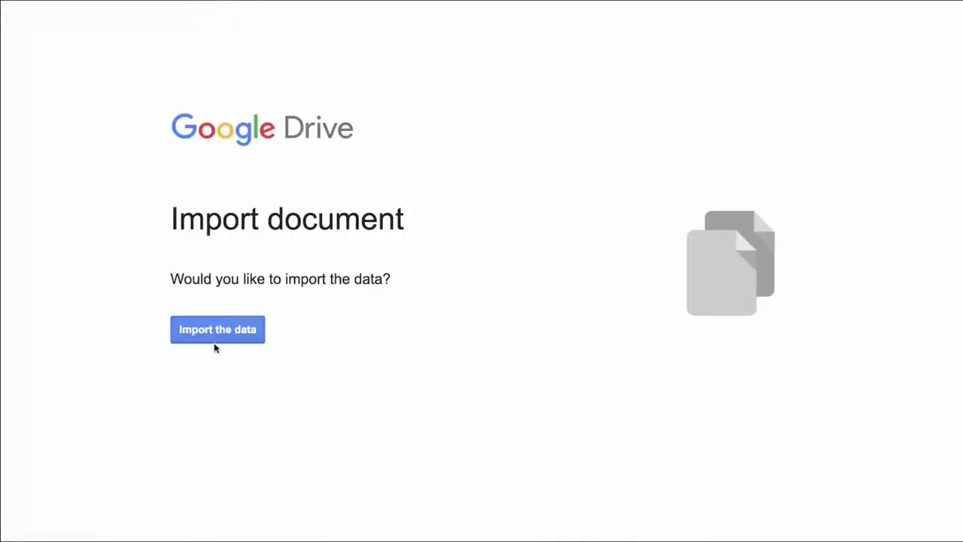
Import the exported report into Sheets and check /home's 2.81% February and 3.01% January rates
click(207, 329)
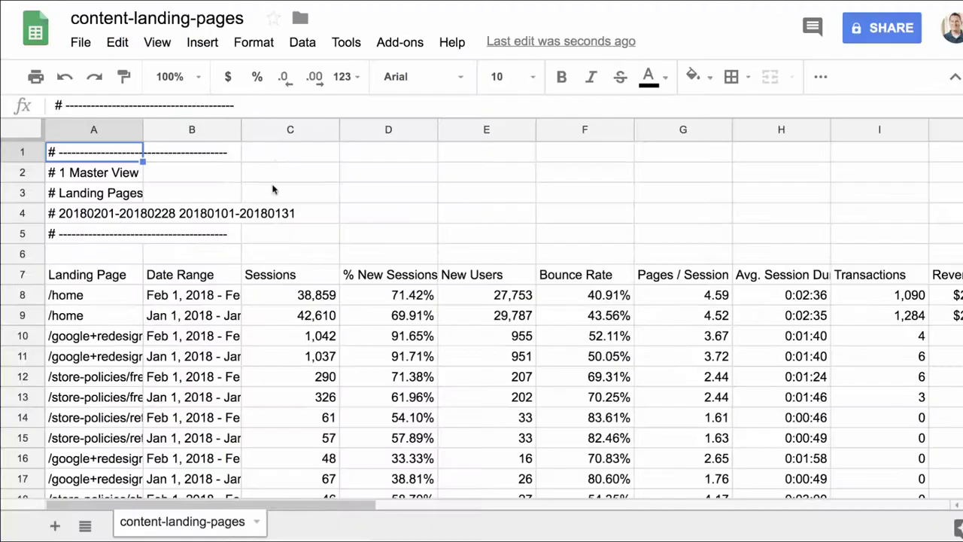
scroll(263, 200, down, 1)
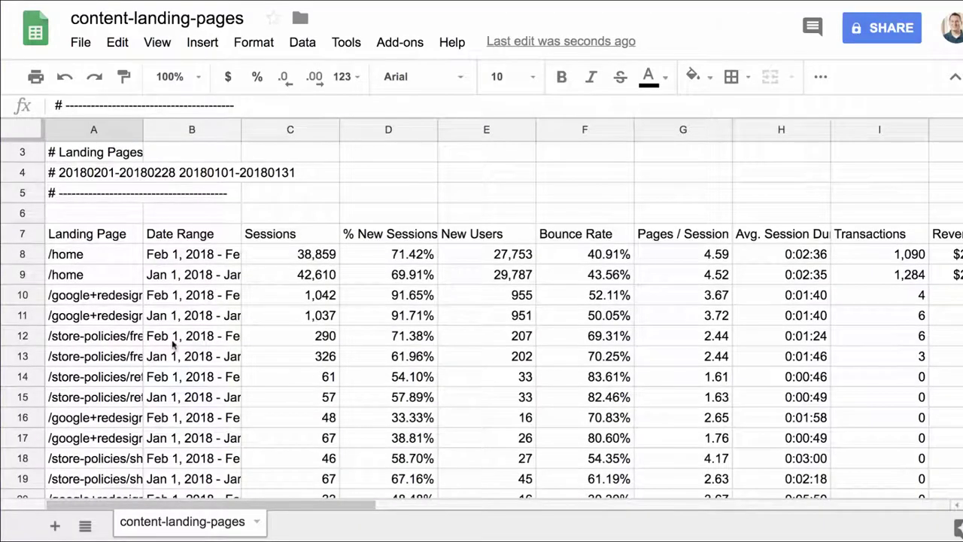
scroll(553, 319, right, 2)
scroll(778, 312, right, 2)
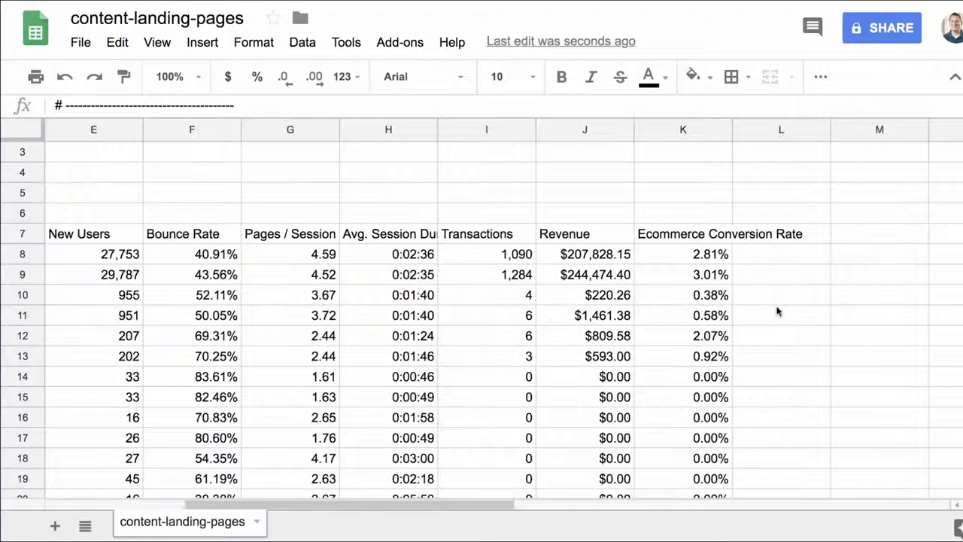
scroll(683, 267, down, 1)
scroll(688, 307, left, 3)
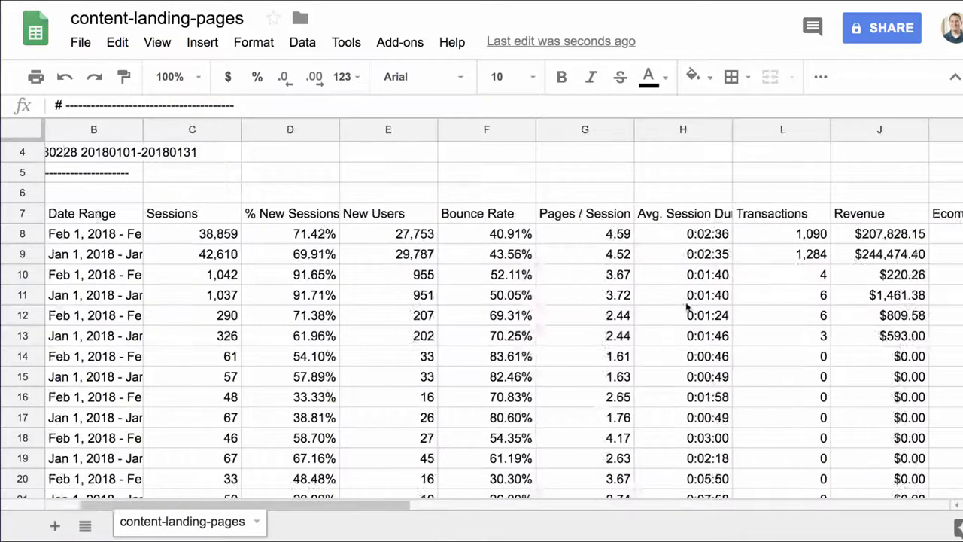
scroll(688, 307, right, 2)
click(790, 234)
click(790, 255)
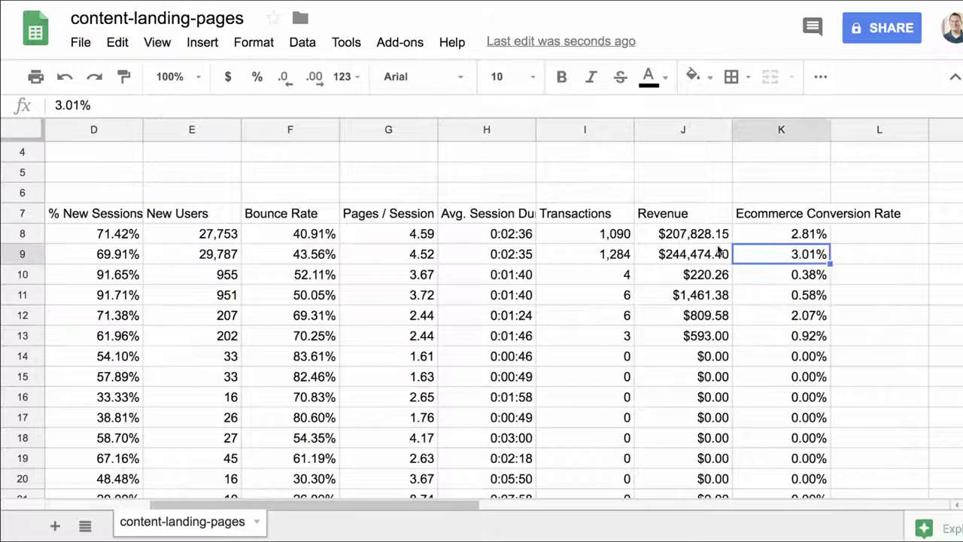
Browse the content-landing-pages rows, inspecting a row 49 landing page and its date range
scroll(509, 250, left, 1)
scroll(576, 252, left, 2)
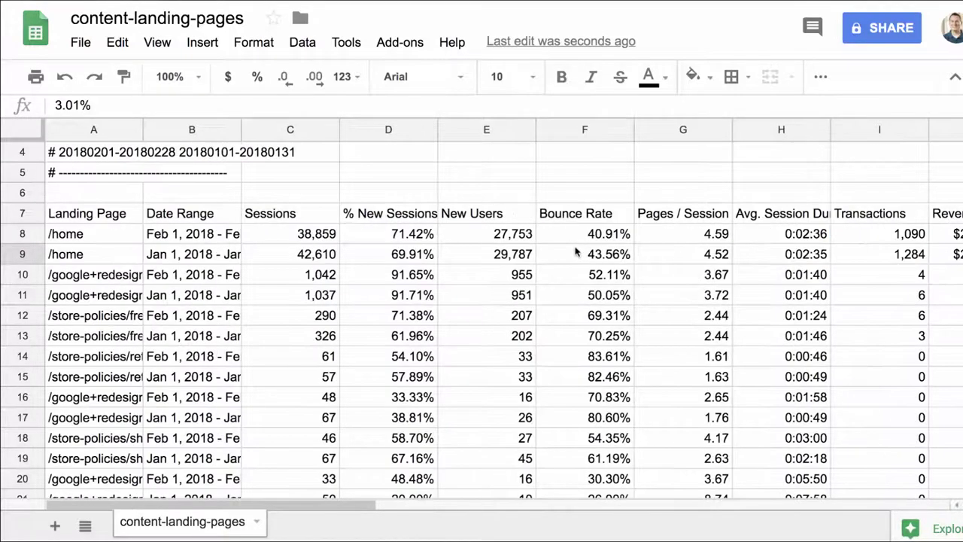
scroll(575, 252, down, 2)
scroll(584, 253, down, 1)
scroll(585, 253, down, 3)
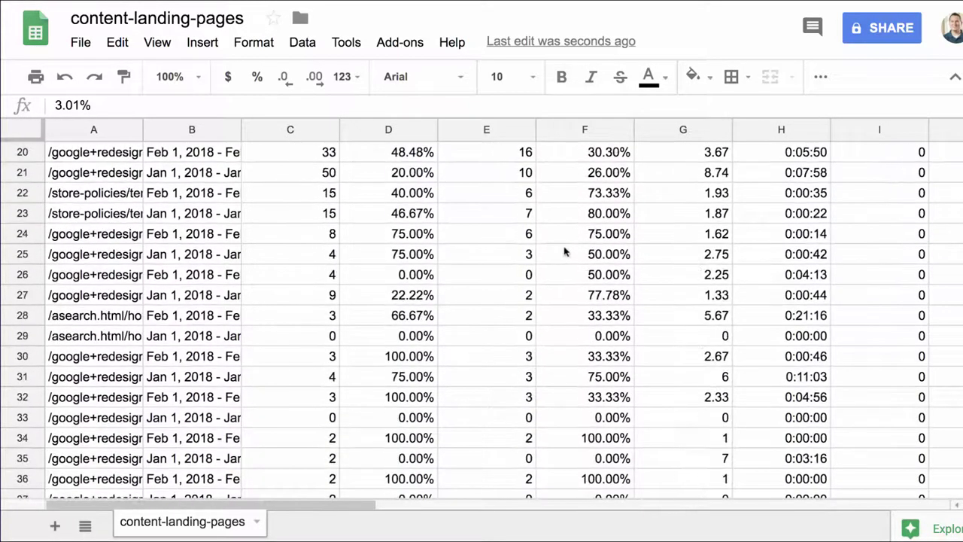
scroll(564, 253, down, 4)
scroll(563, 253, down, 5)
scroll(563, 251, down, 2)
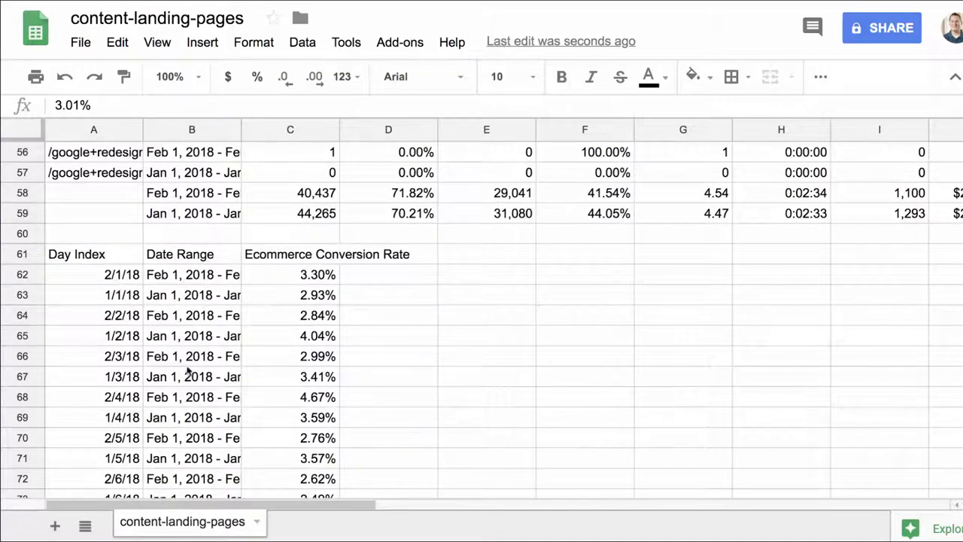
scroll(188, 376, down, 2)
scroll(185, 378, down, 2)
scroll(181, 378, up, 3)
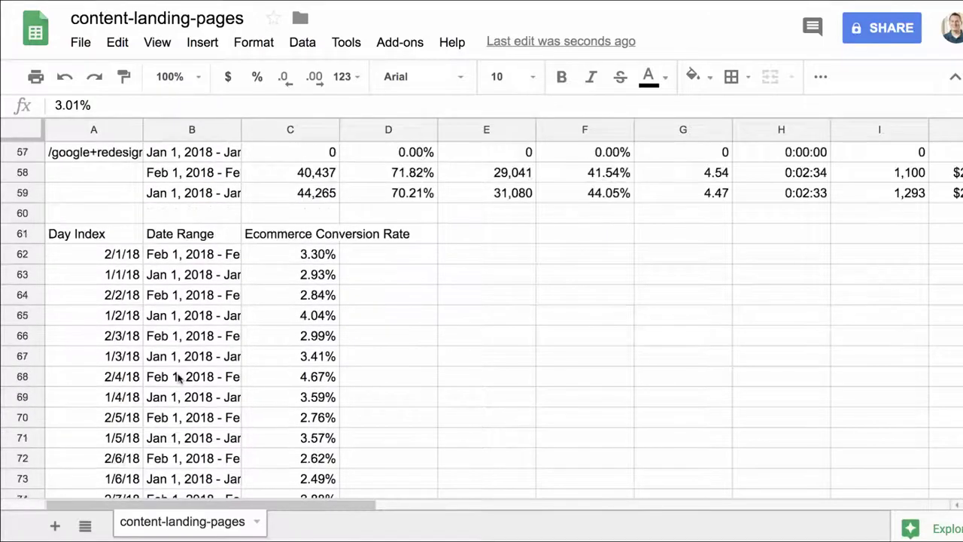
scroll(179, 378, up, 4)
click(77, 239)
click(171, 233)
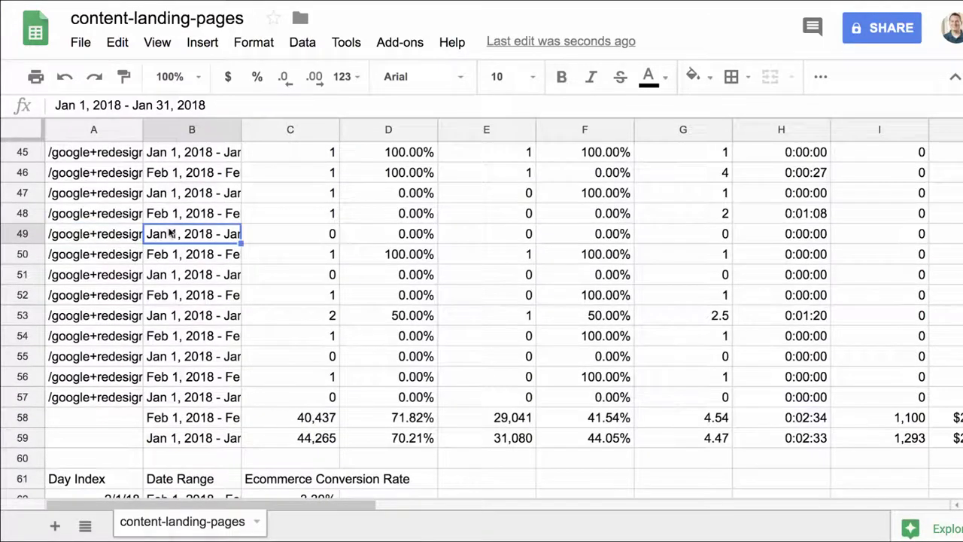
scroll(171, 233, right, 4)
scroll(334, 240, right, 1)
scroll(371, 243, up, 3)
scroll(370, 246, up, 3)
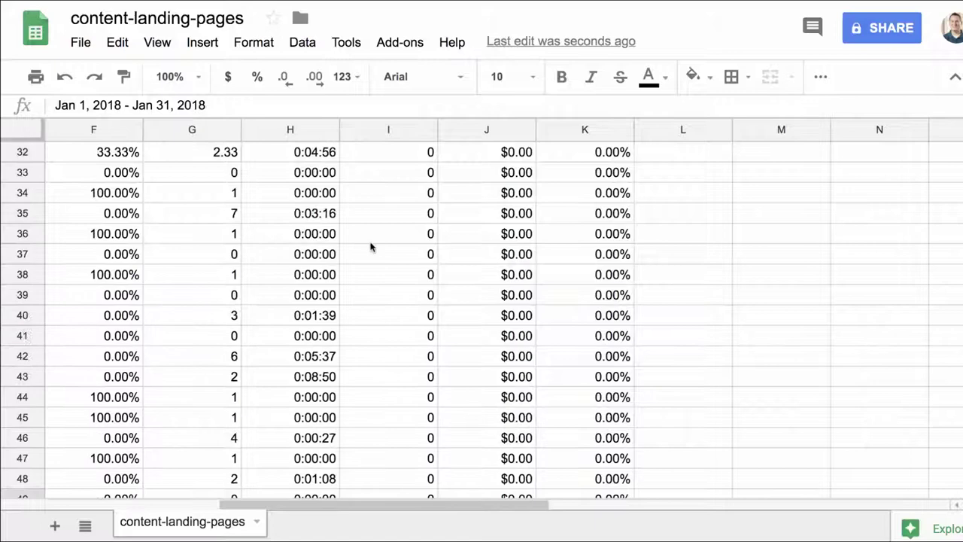
scroll(552, 228, up, 1)
scroll(552, 228, up, 2)
scroll(553, 228, up, 3)
scroll(552, 228, up, 4)
drag(594, 194, 600, 214)
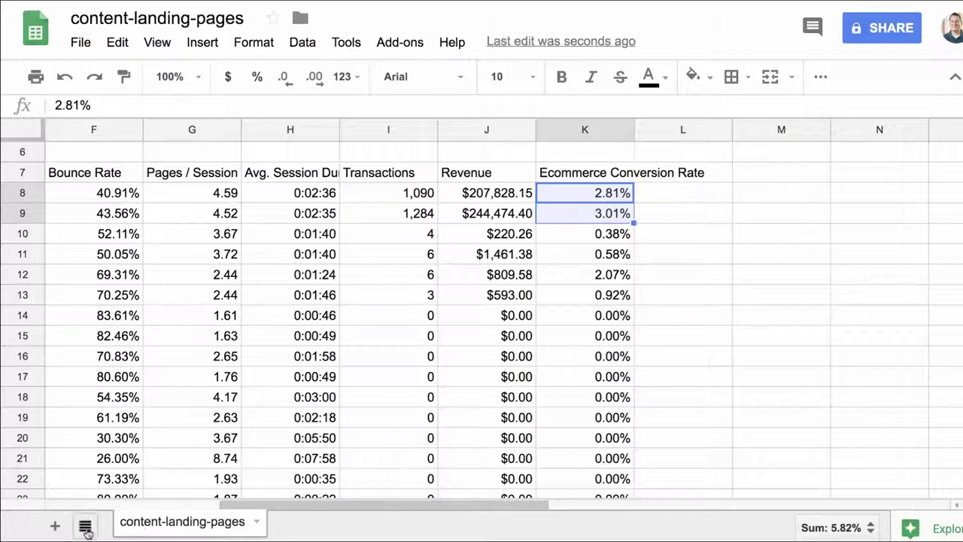
Add a new sheet with 'January 2018' and 'February 2018' column headers
click(54, 525)
key(ctrl+v)
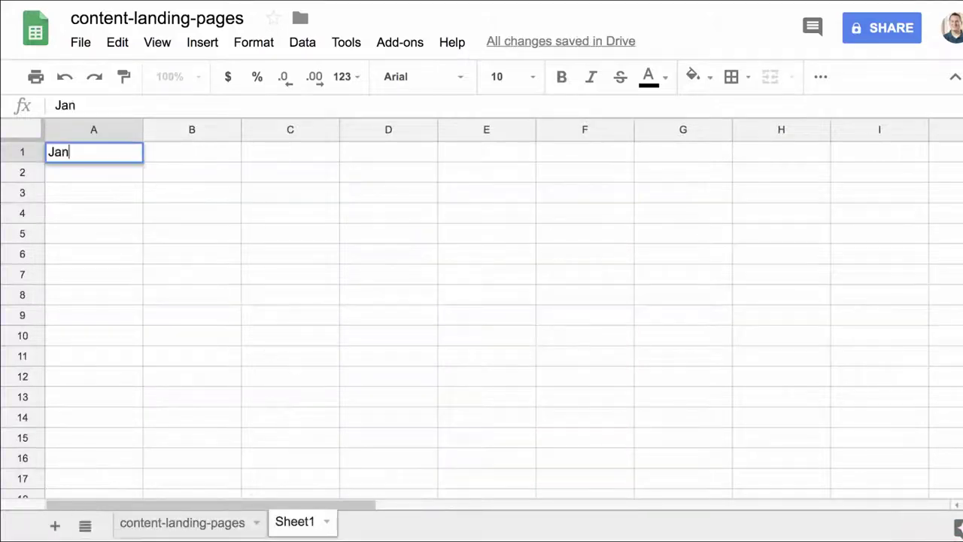
text(uary 2018)
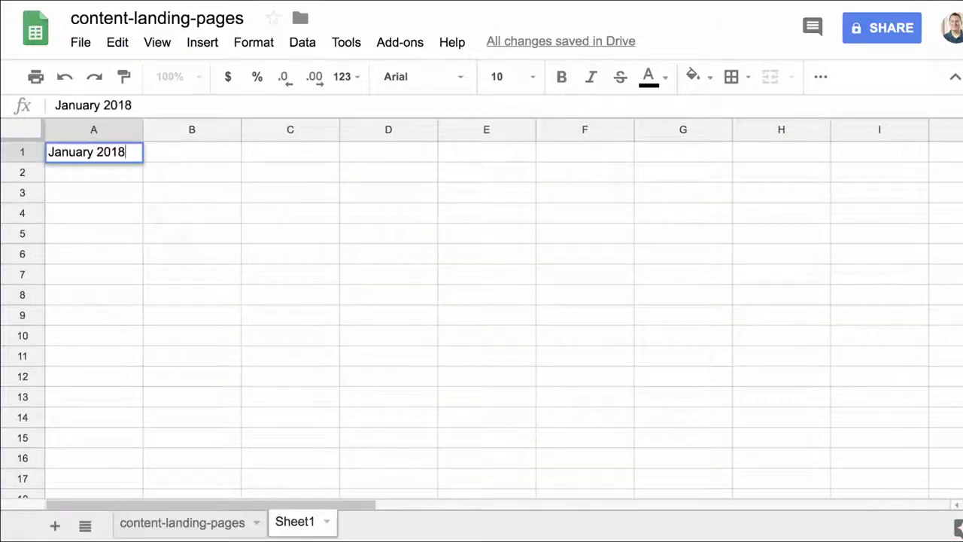
key(Tab)
text(February 2018)
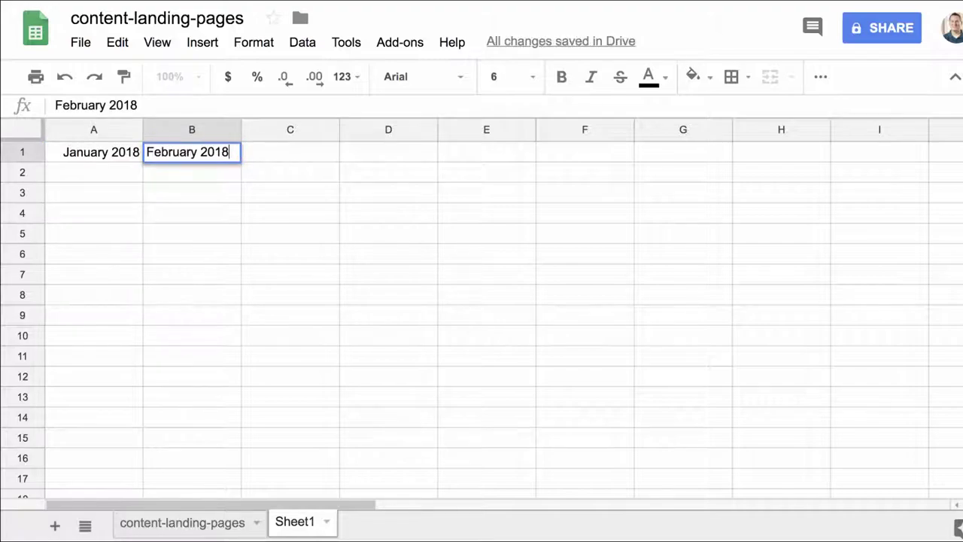
Copy the /home landing-page label into A2, deleting the duplicate in A3
click(100, 153)
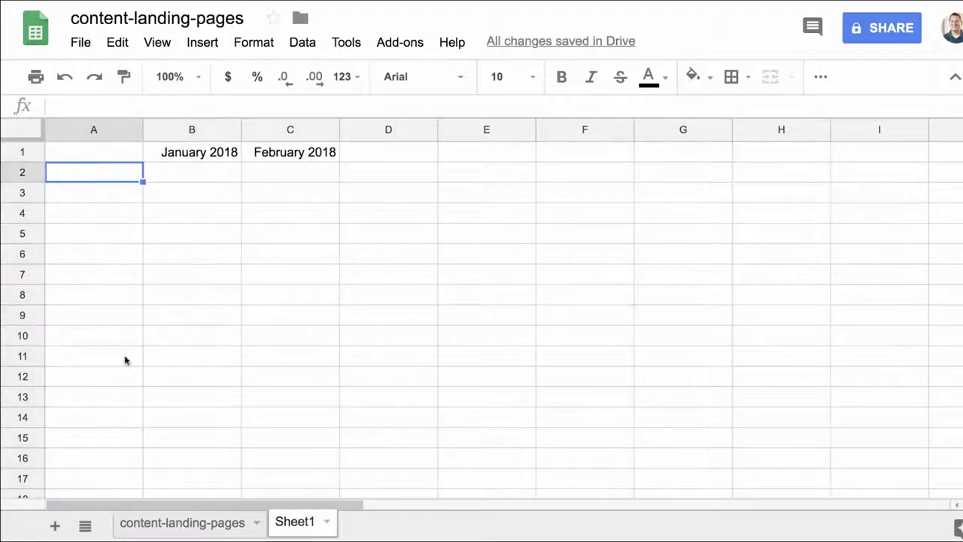
click(170, 520)
scroll(136, 241, left, 5)
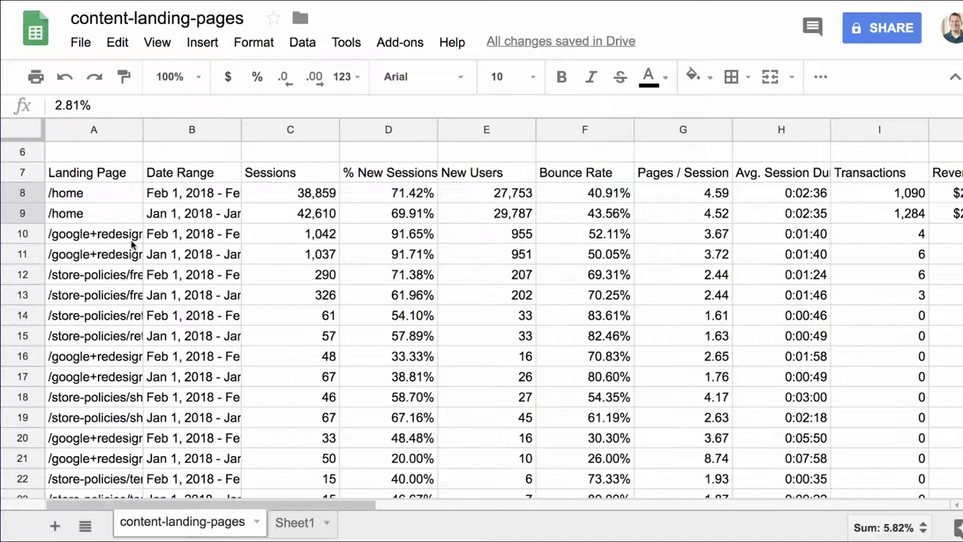
drag(84, 194, 86, 214)
key(ctrl+c)
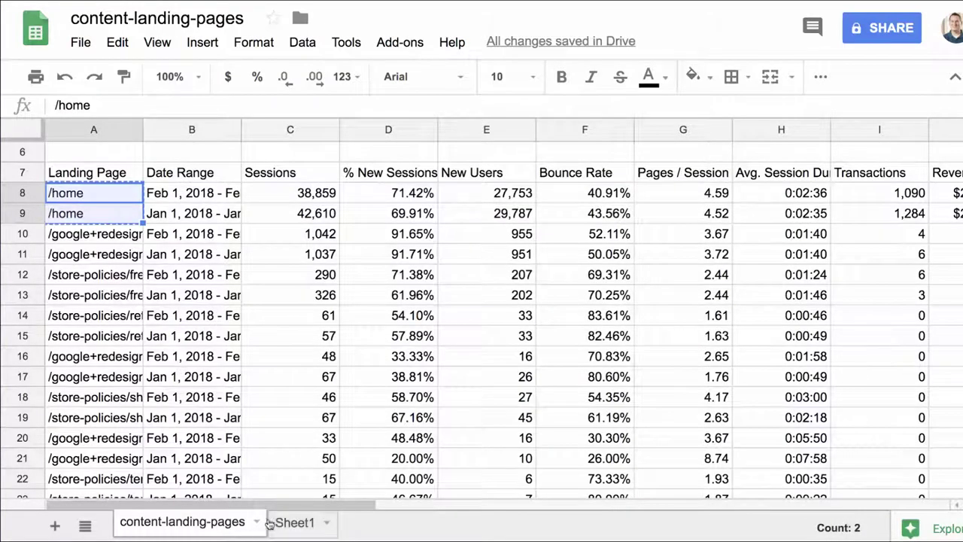
click(280, 522)
key(ctrl+v)
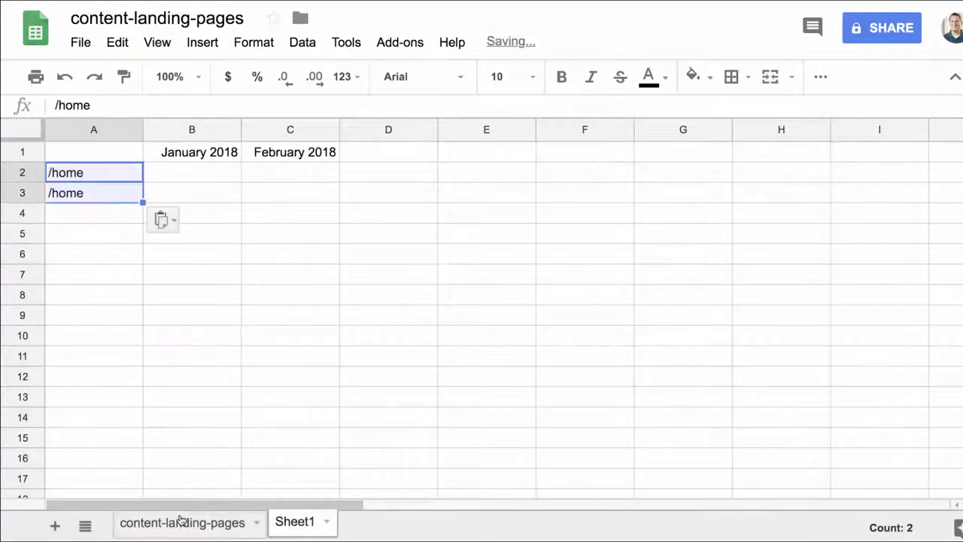
click(81, 192)
key(Delete)
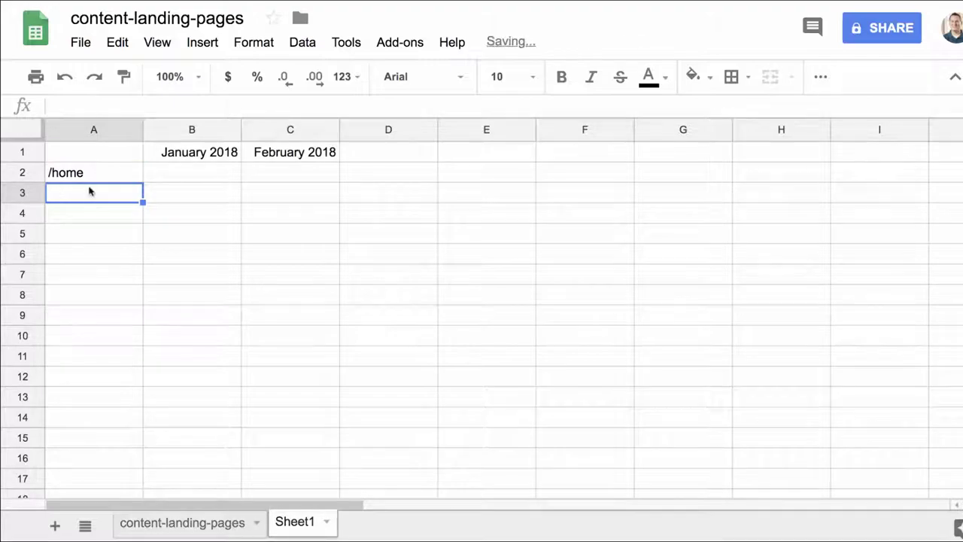
Fill the /home row with 3.01% under January 2018 and 2.81% under February 2018
click(155, 177)
click(181, 520)
scroll(473, 197, right, 6)
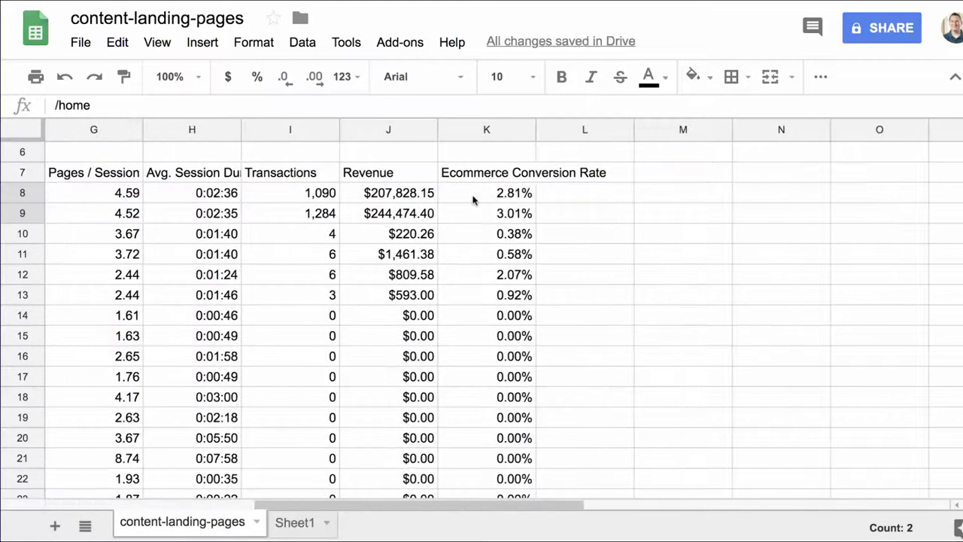
click(499, 194)
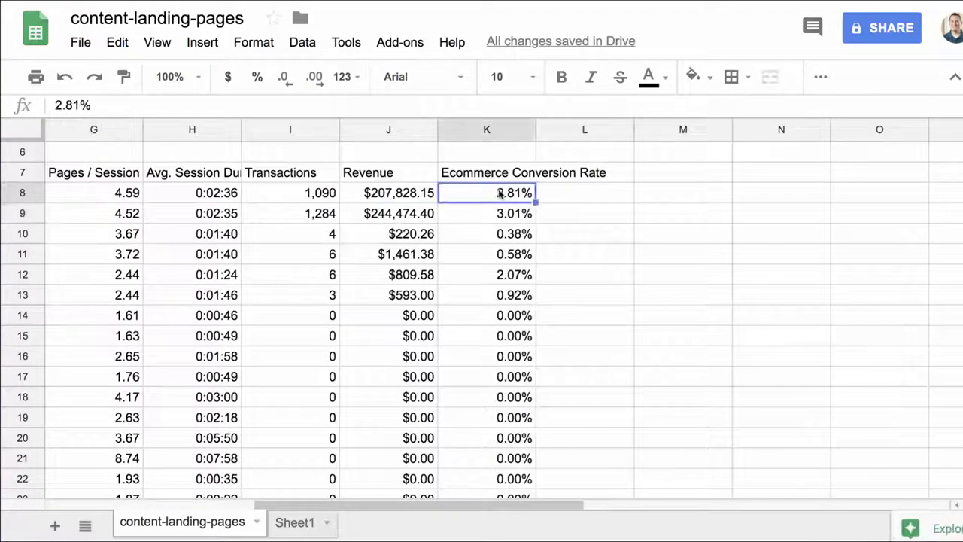
click(289, 531)
key(ctrl+v)
click(218, 521)
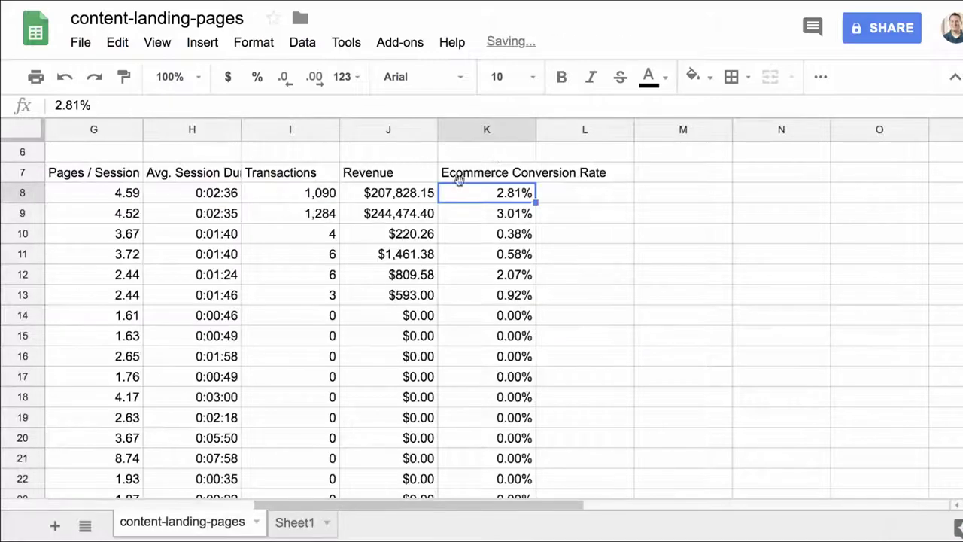
click(505, 214)
key(ctrl+c)
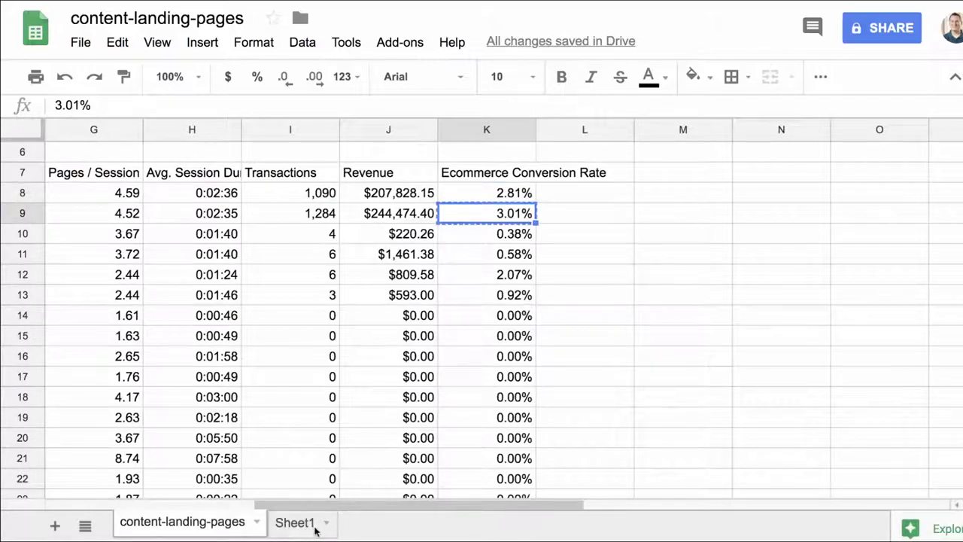
click(316, 530)
click(189, 178)
key(ctrl+v)
click(165, 212)
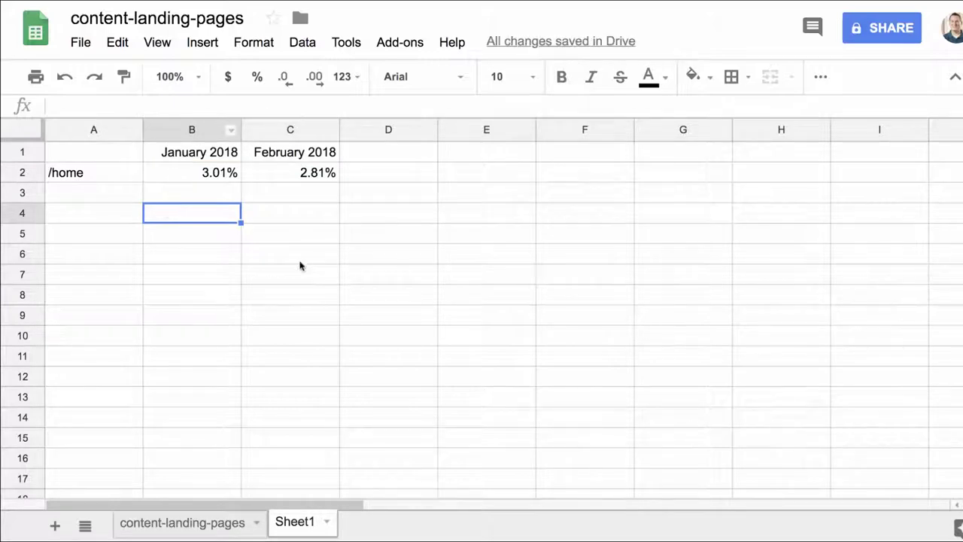
Glance at the Add-ons menu, close it, and check the /home label
click(416, 44)
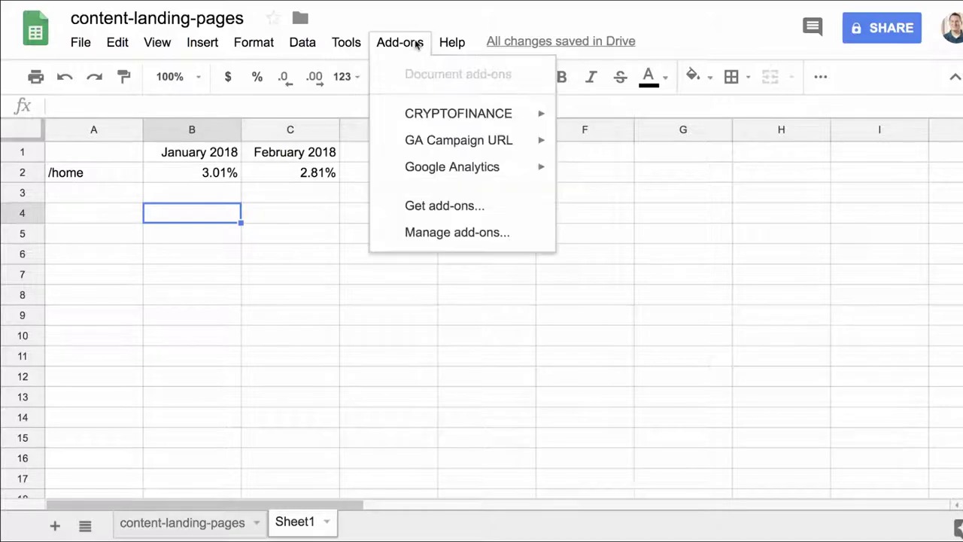
key(Escape)
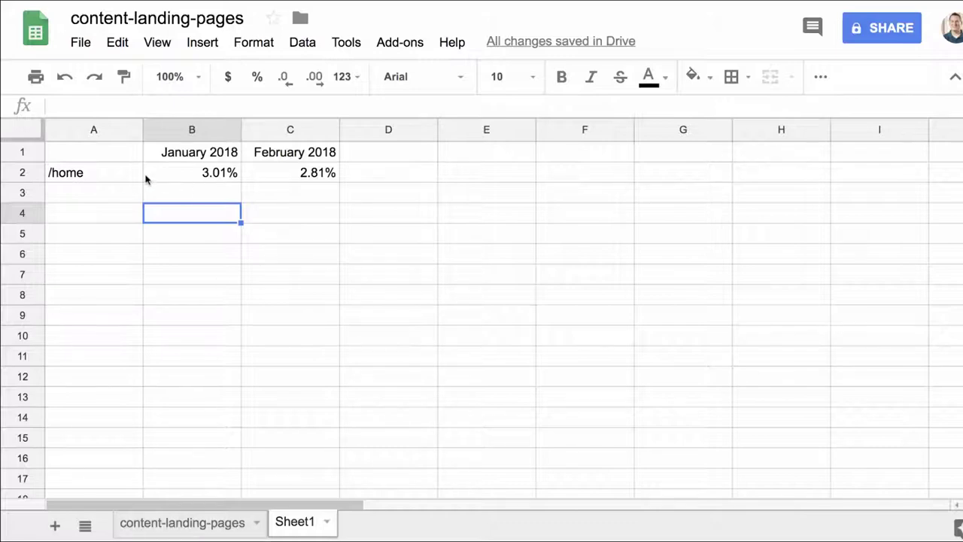
click(92, 178)
Compare Dec 1–31 against Nov 1–30, 2017 in Landing Pages, then export to Google Sheets
click(216, 170)
click(304, 187)
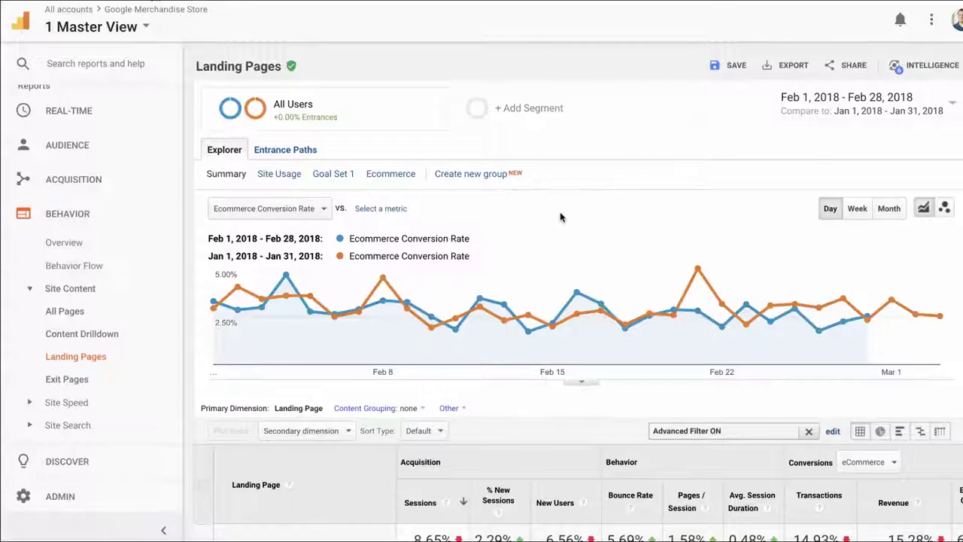
click(832, 113)
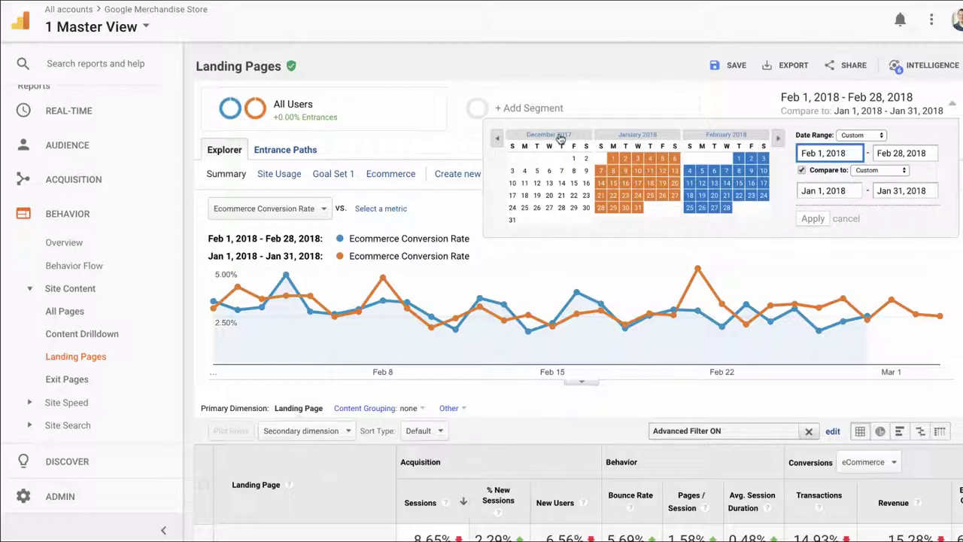
click(561, 136)
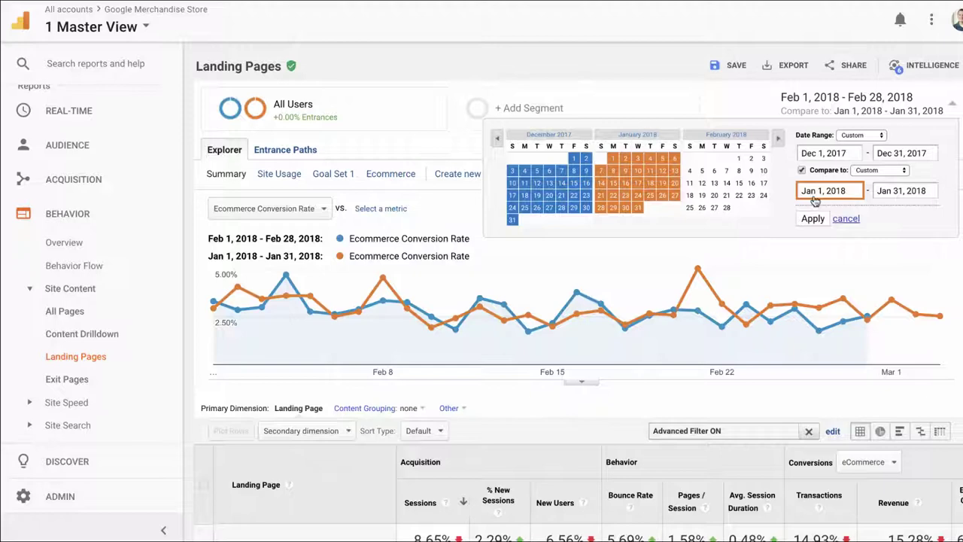
click(496, 139)
click(549, 134)
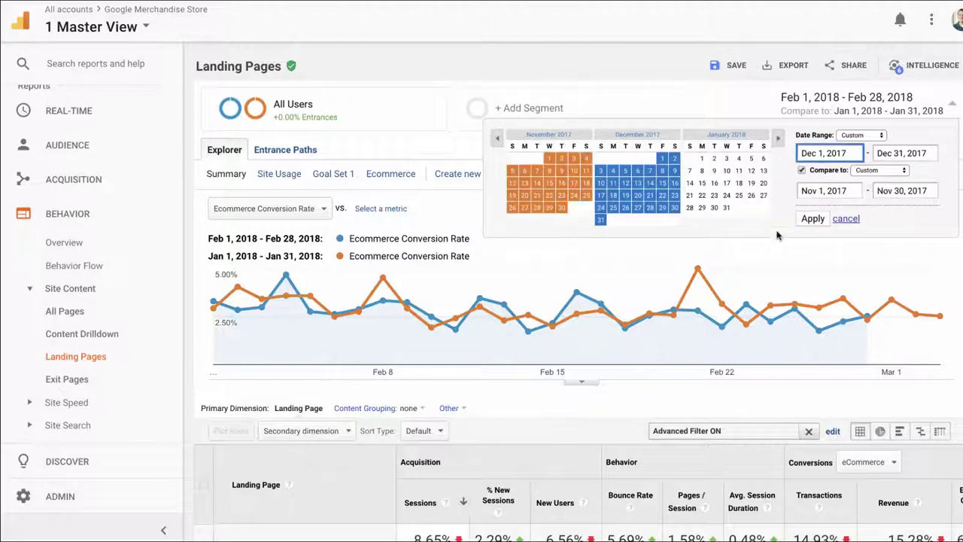
click(812, 218)
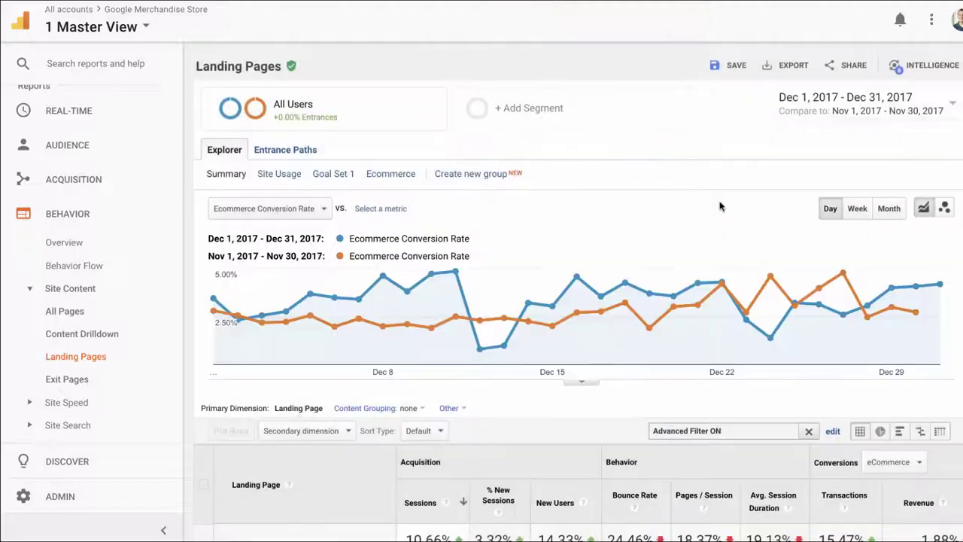
click(785, 66)
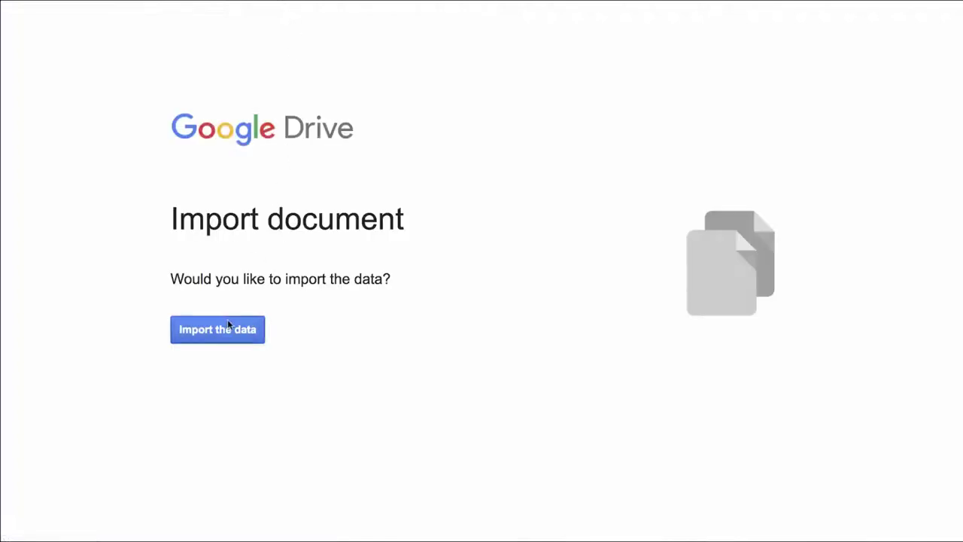
Import the Nov–Dec export into Sheets and copy /home's 2.82% November rate from K9
click(227, 319)
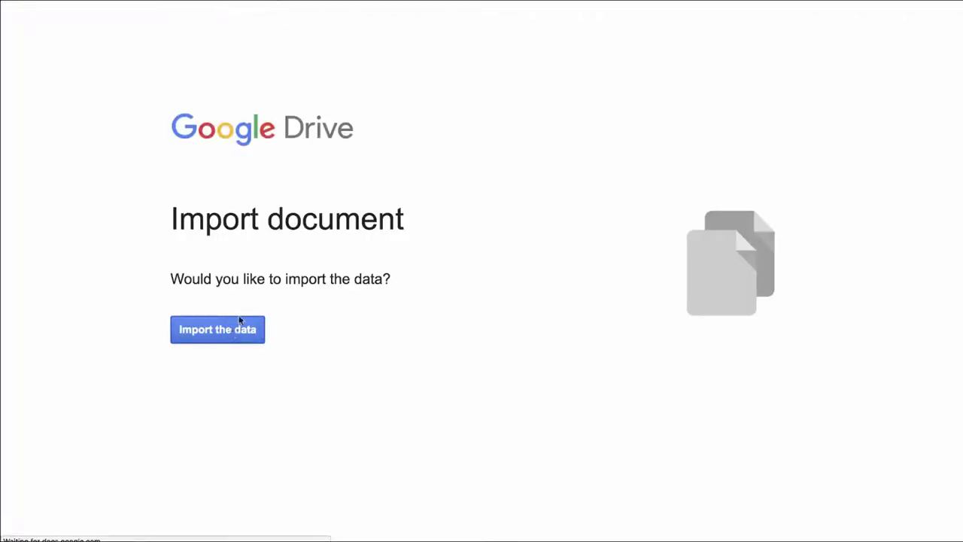
click(239, 315)
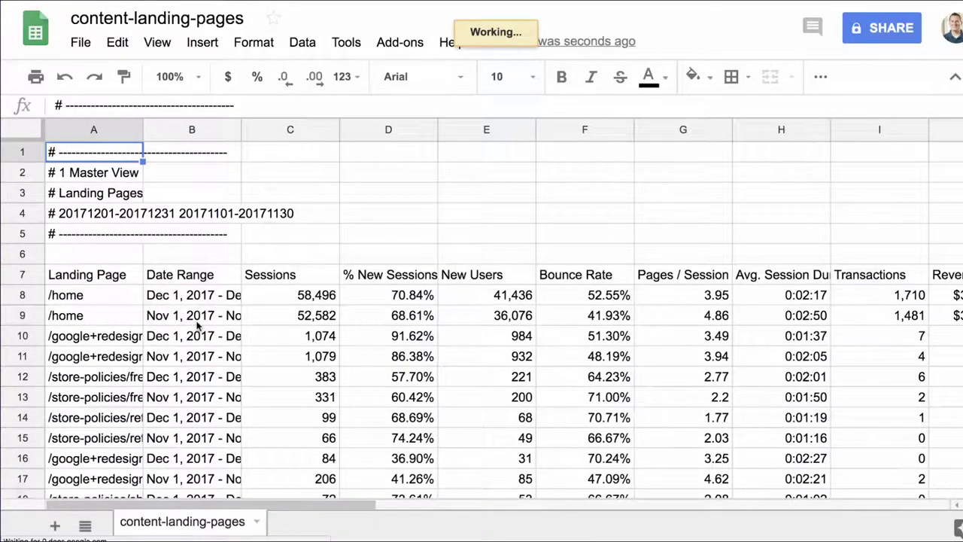
scroll(199, 324, right, 5)
click(604, 315)
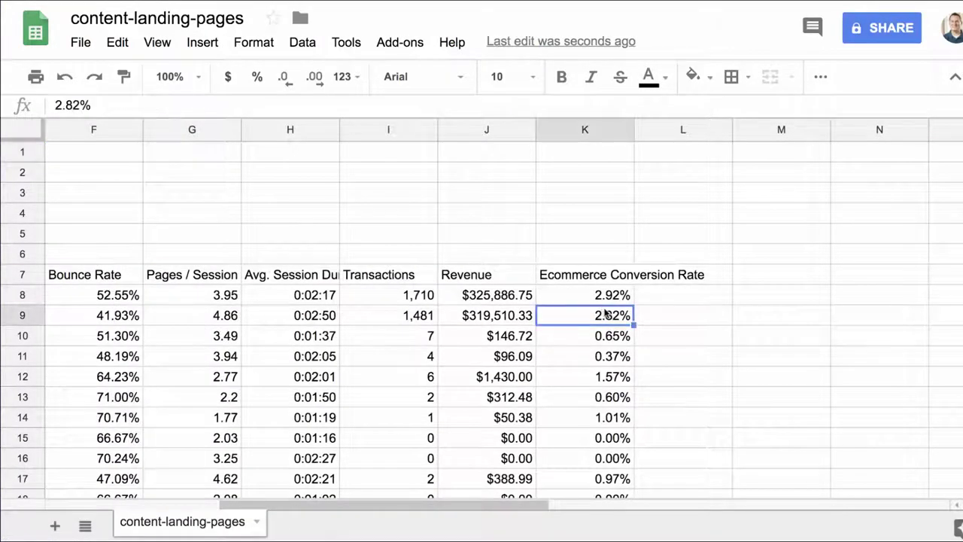
key(ctrl+c)
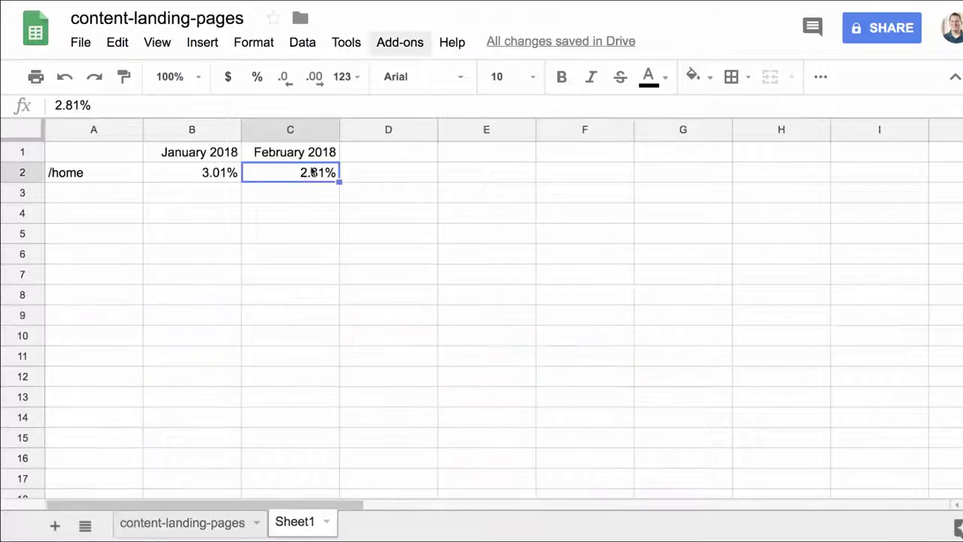
Insert two columns before January 2018 for November 2017 (2.82%) and December 2017 (2.92%)
click(192, 130)
right_click(192, 129)
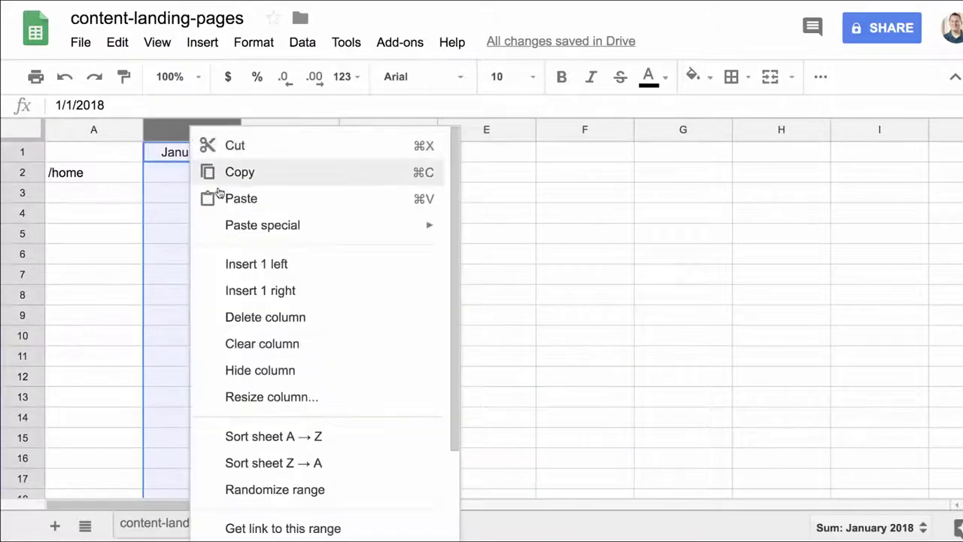
click(267, 266)
right_click(174, 122)
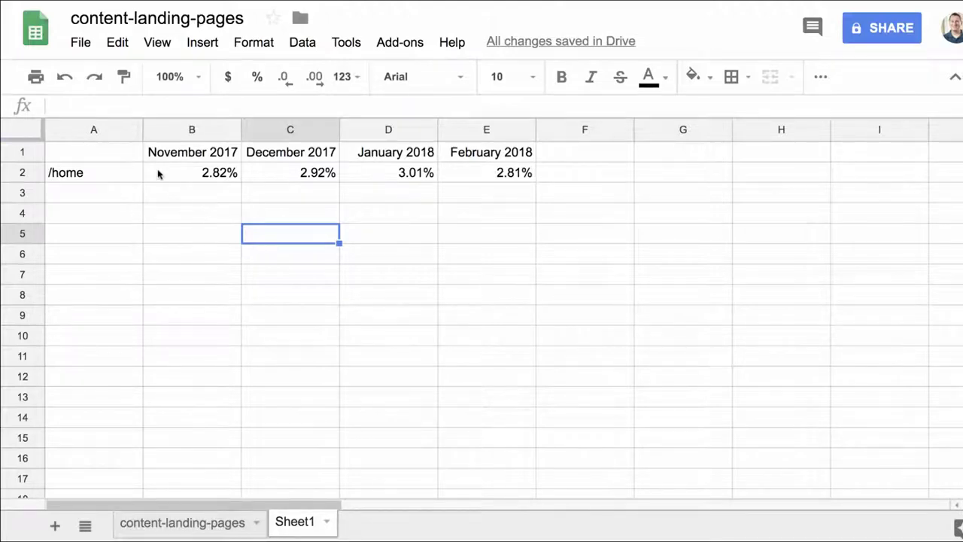
click(84, 176)
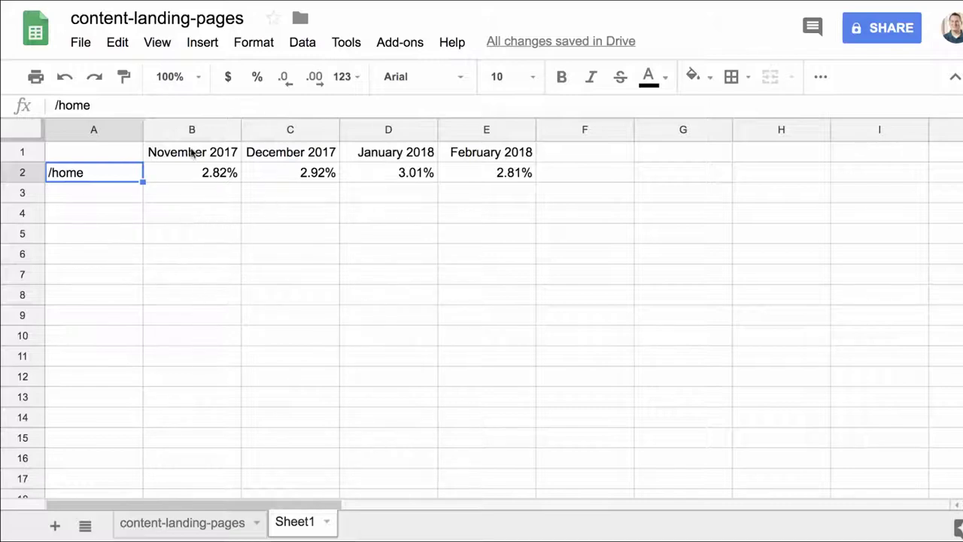
Chart the /home range A1:E2 as an area chart of monthly conversion rates
drag(90, 153, 489, 172)
click(203, 42)
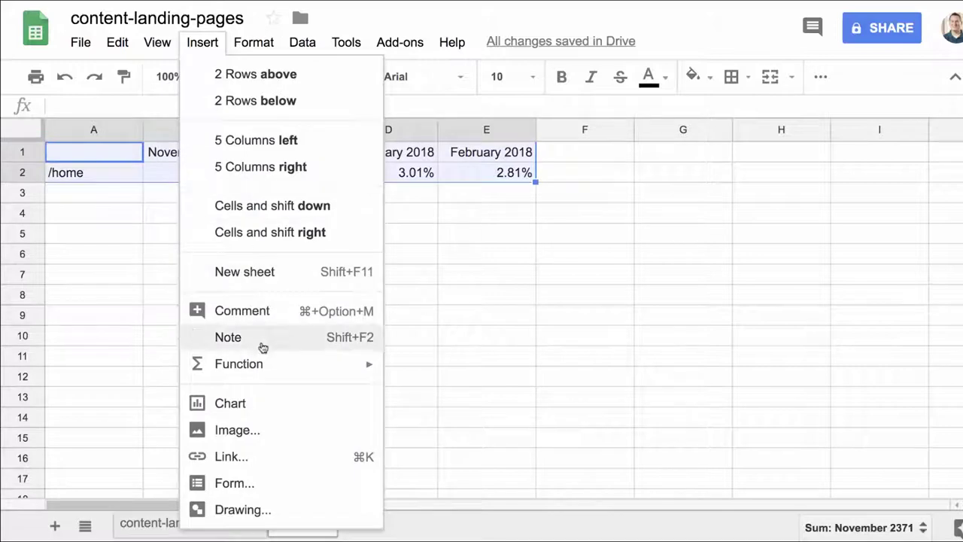
click(253, 404)
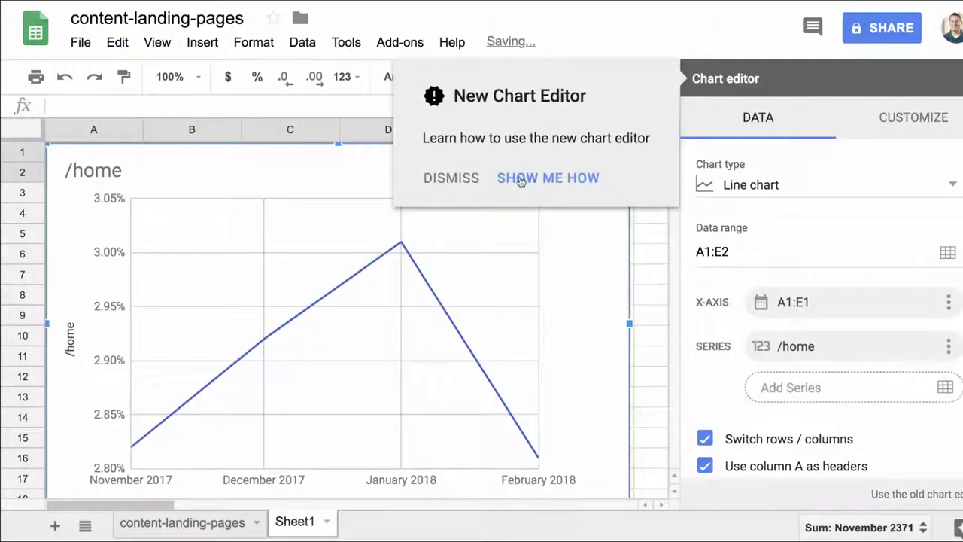
click(464, 178)
click(769, 185)
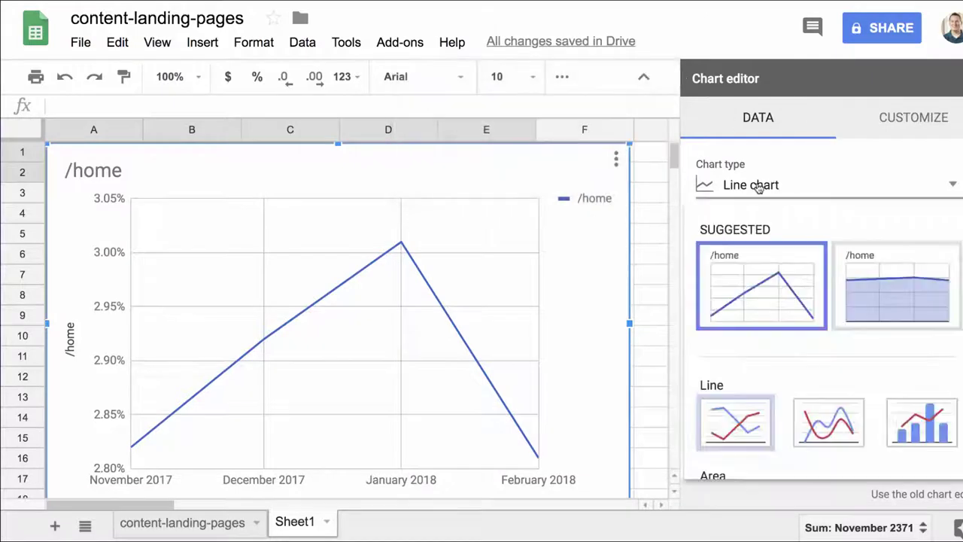
scroll(792, 385, down, 1)
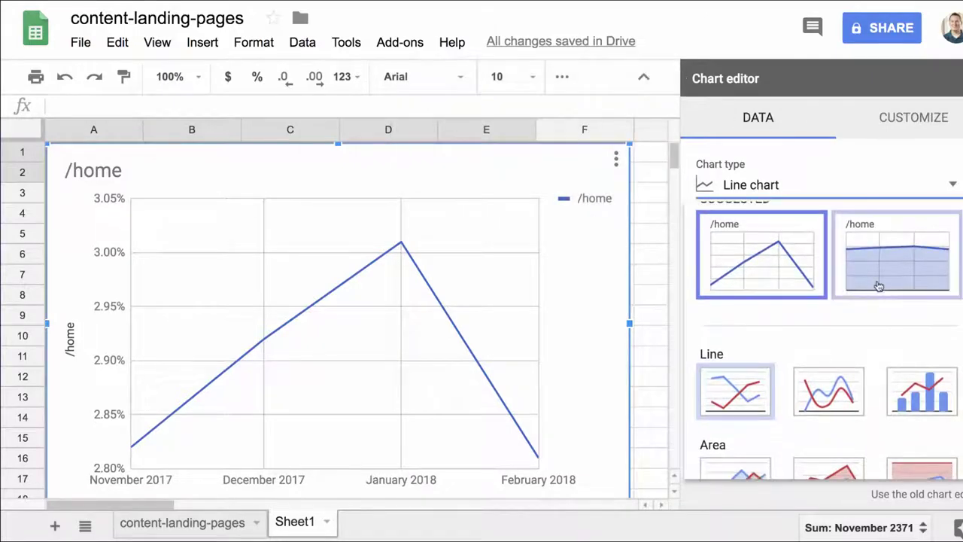
click(878, 286)
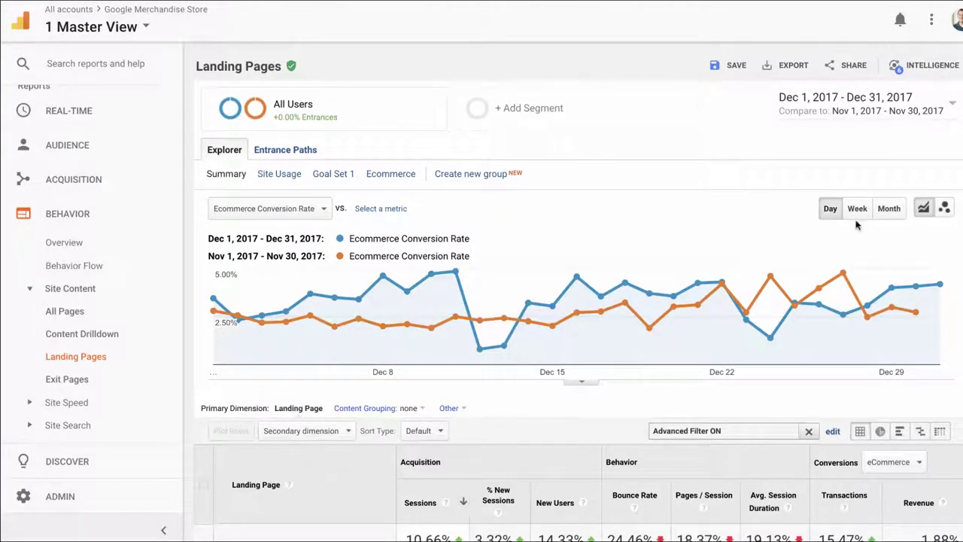
Set the range to Jan 1 – Dec 31, 2017 with no comparison, grouped by month
click(868, 111)
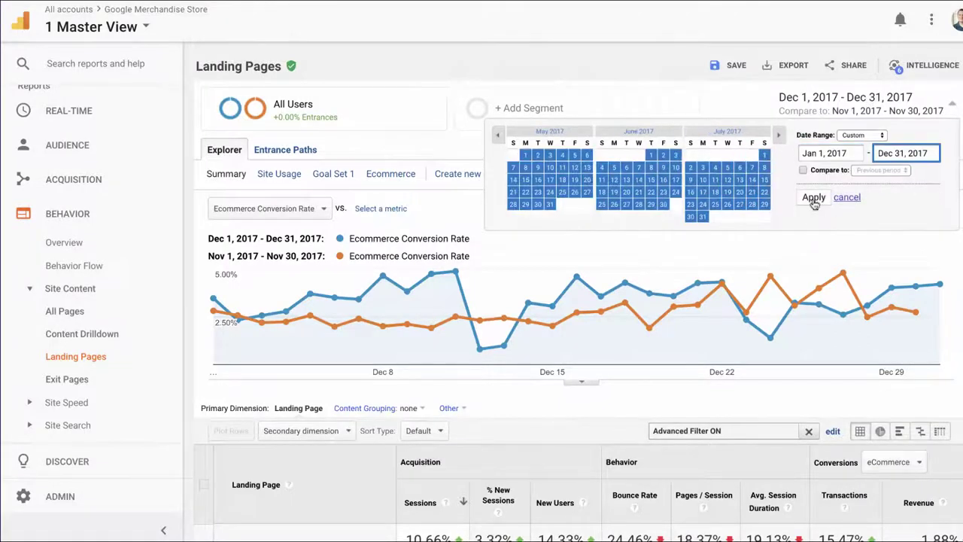
click(779, 136)
click(813, 197)
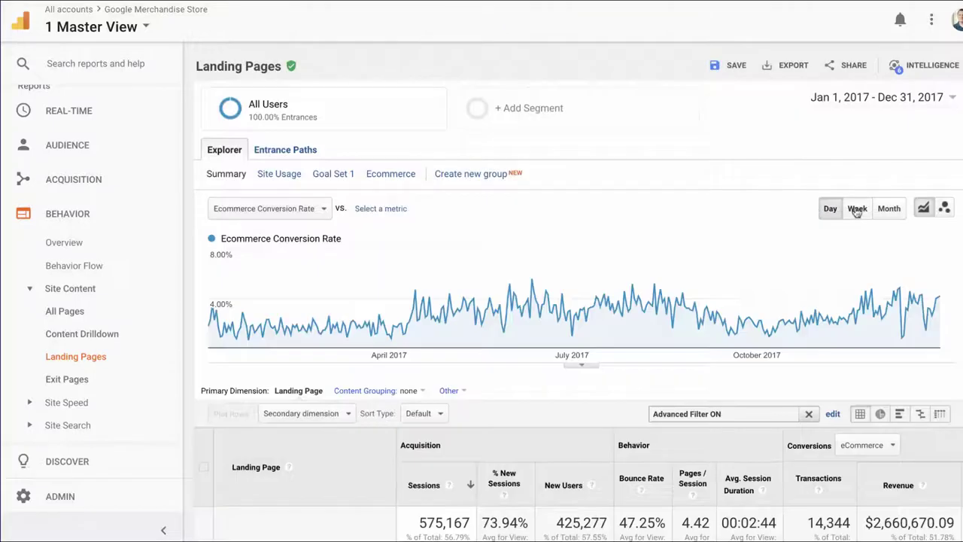
click(889, 212)
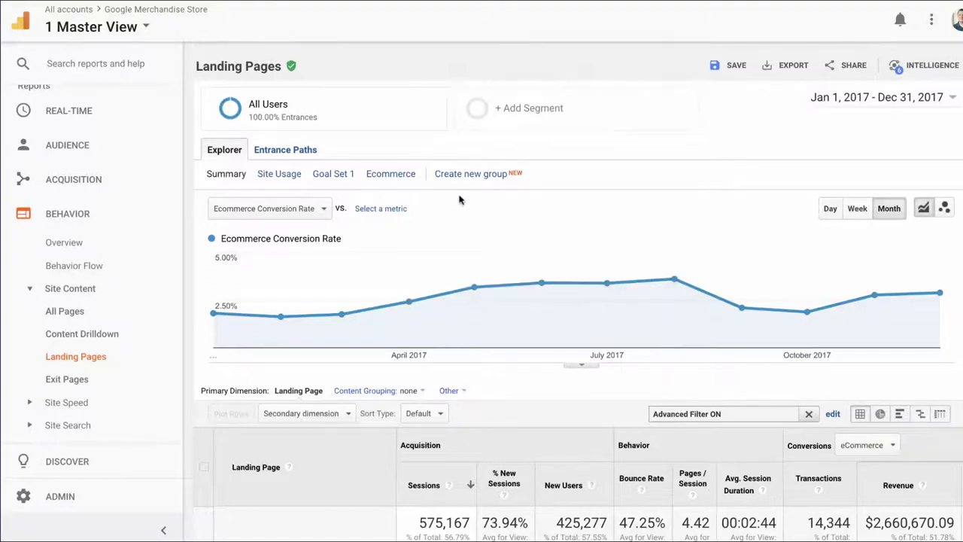
Add Revenue as a second metric plotted against the conversion rate
scroll(462, 236, down, 2)
scroll(462, 237, down, 1)
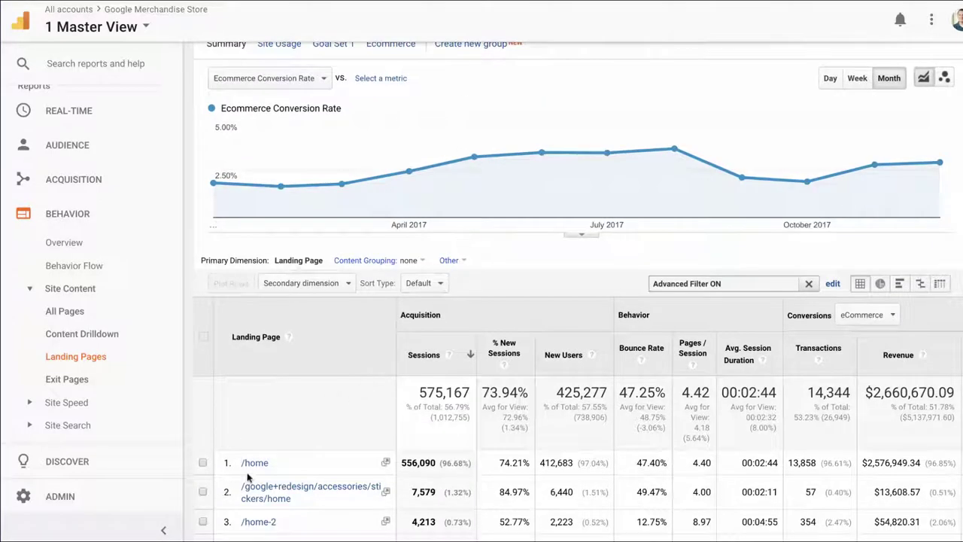
scroll(281, 402, up, 3)
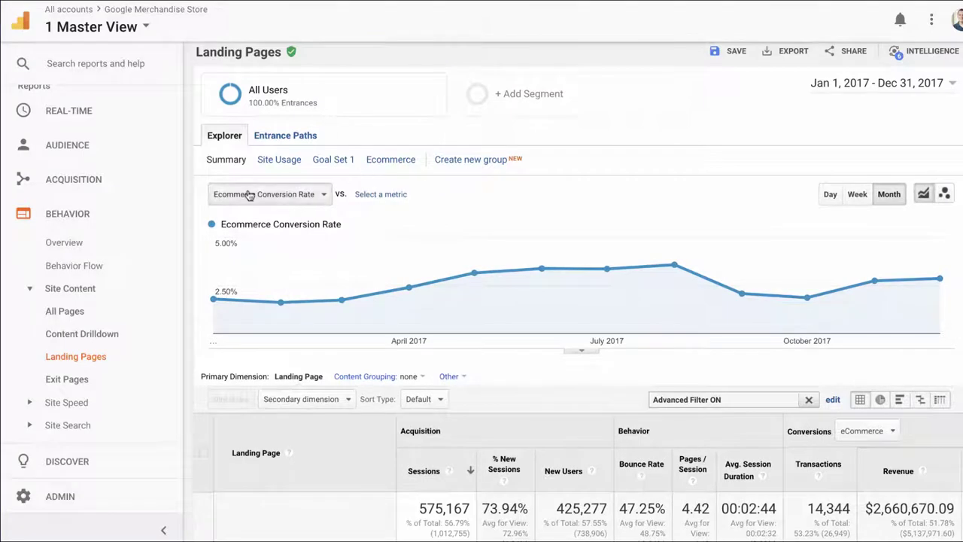
click(379, 194)
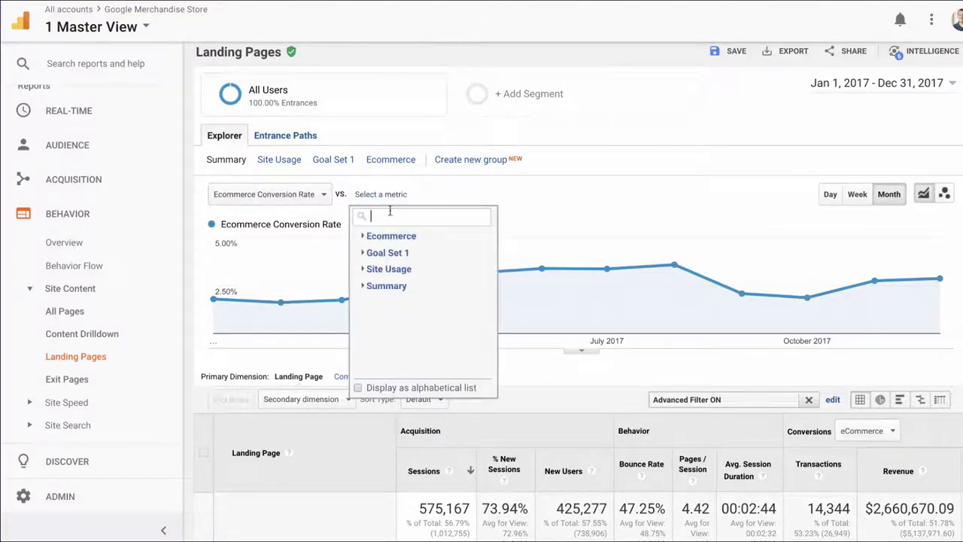
text(revenue)
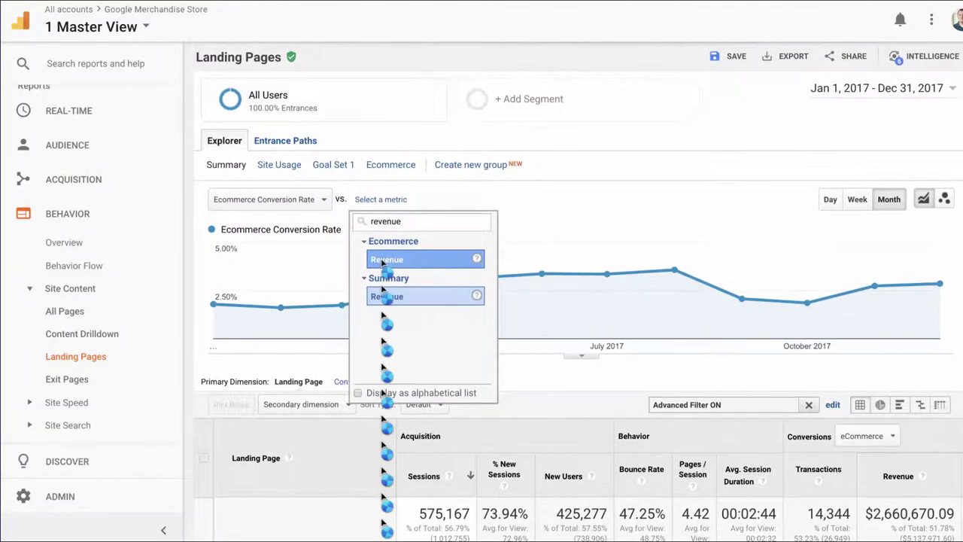
click(383, 254)
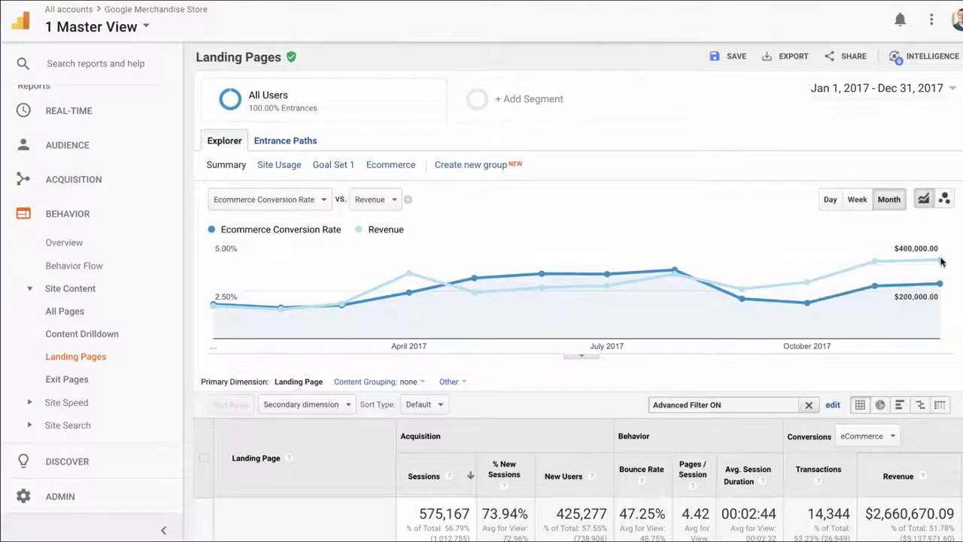
mouse_move(807, 284)
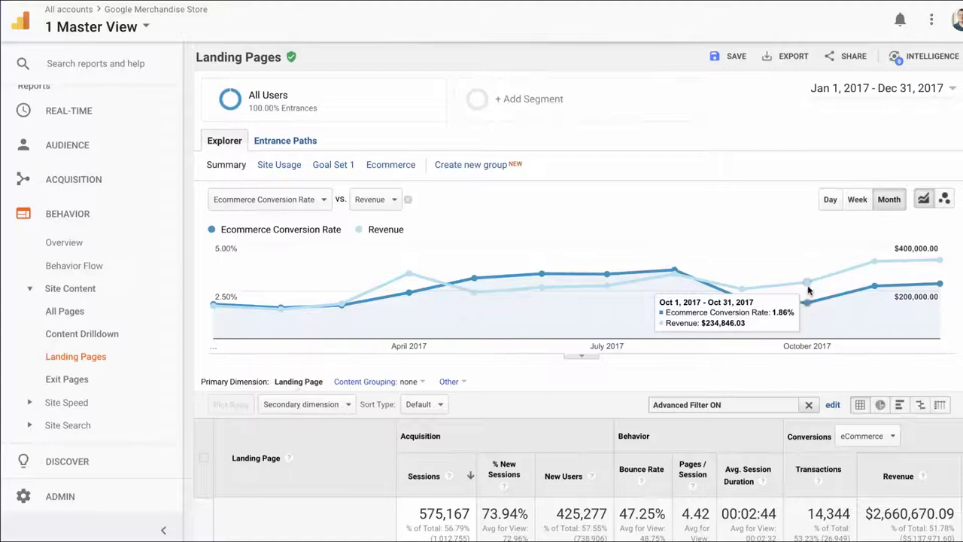
Drill into the /home landing page row of the report
scroll(808, 286, down, 1)
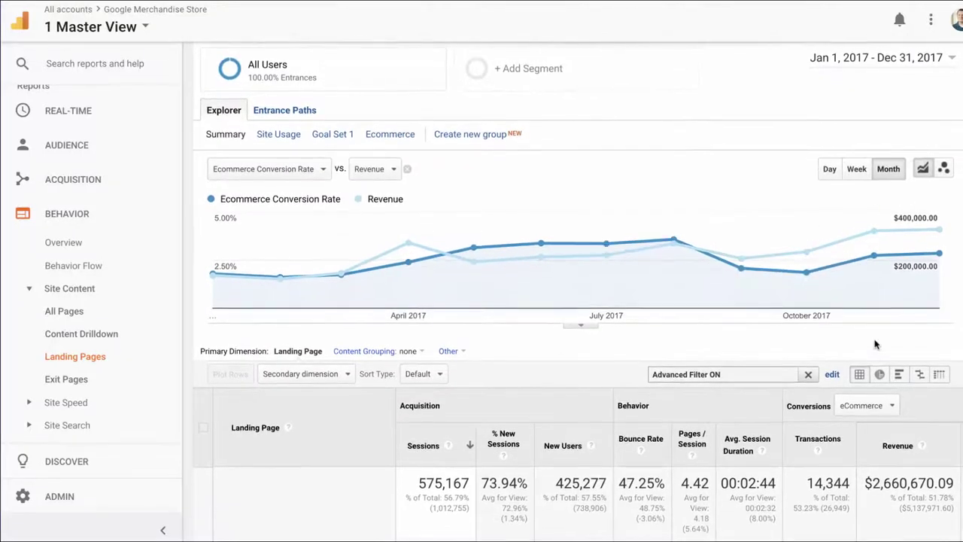
scroll(795, 337, down, 1)
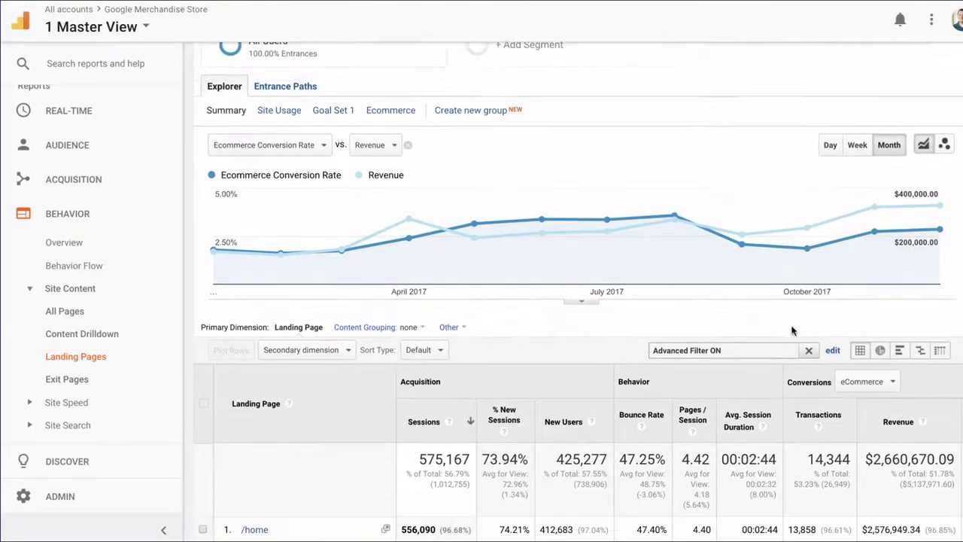
scroll(752, 339, down, 2)
scroll(728, 345, down, 1)
scroll(728, 344, down, 1)
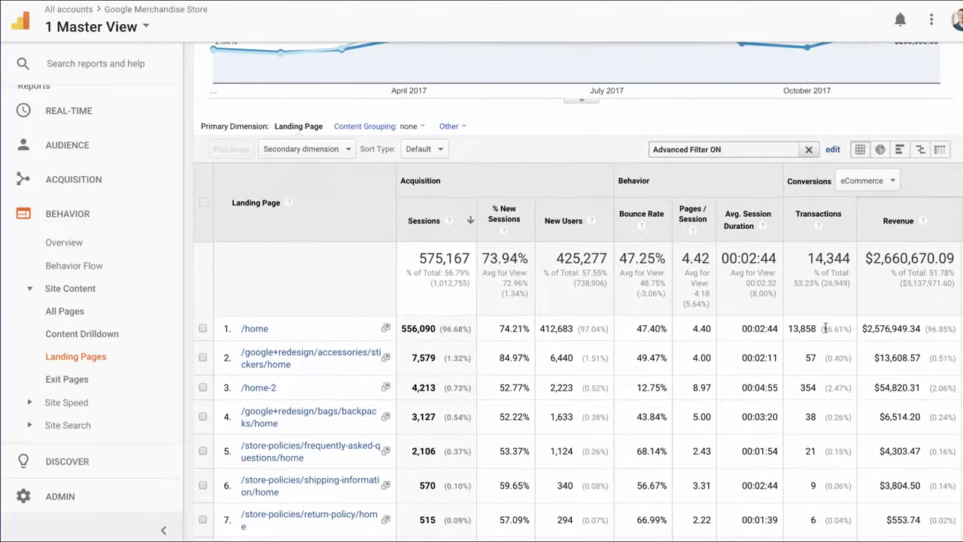
click(256, 328)
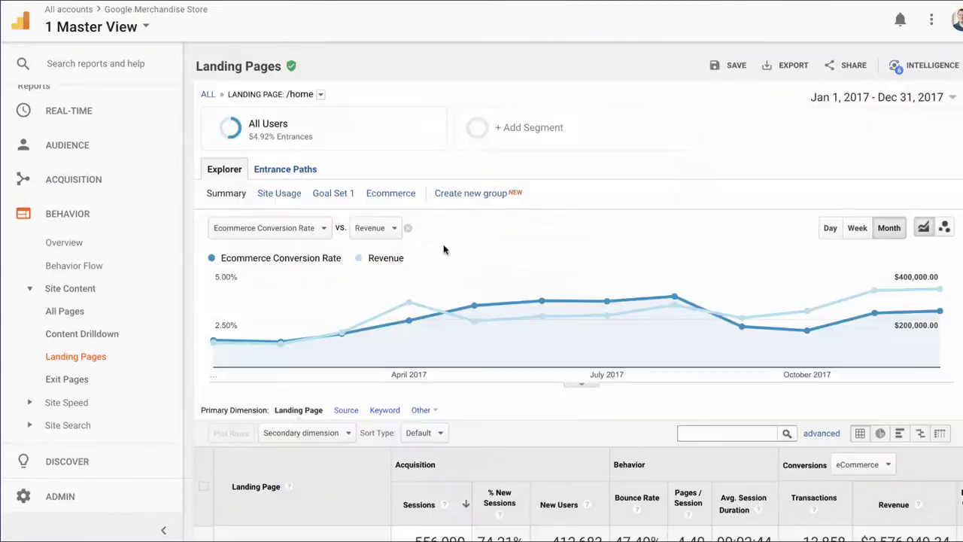
scroll(694, 129, down, 1)
scroll(661, 397, down, 2)
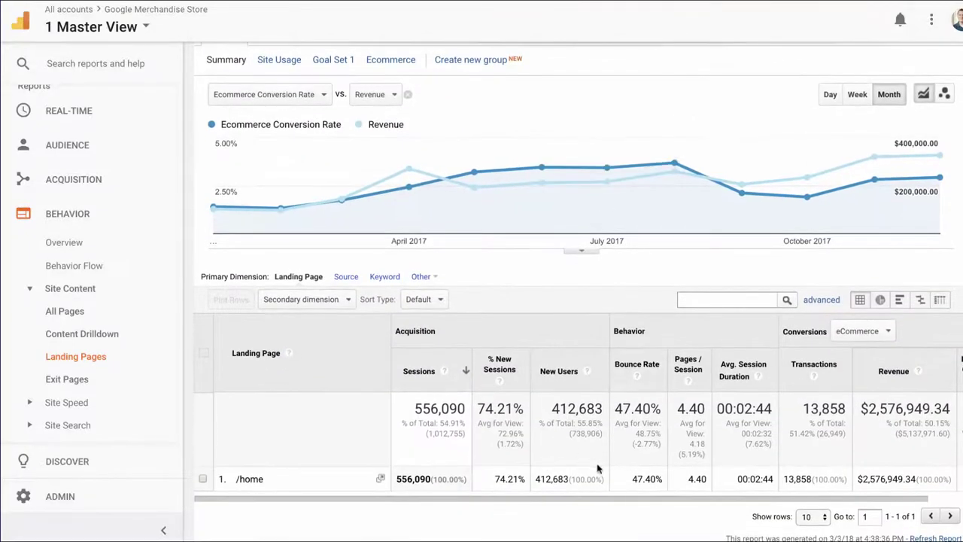
scroll(866, 474, right, 1)
scroll(853, 464, left, 1)
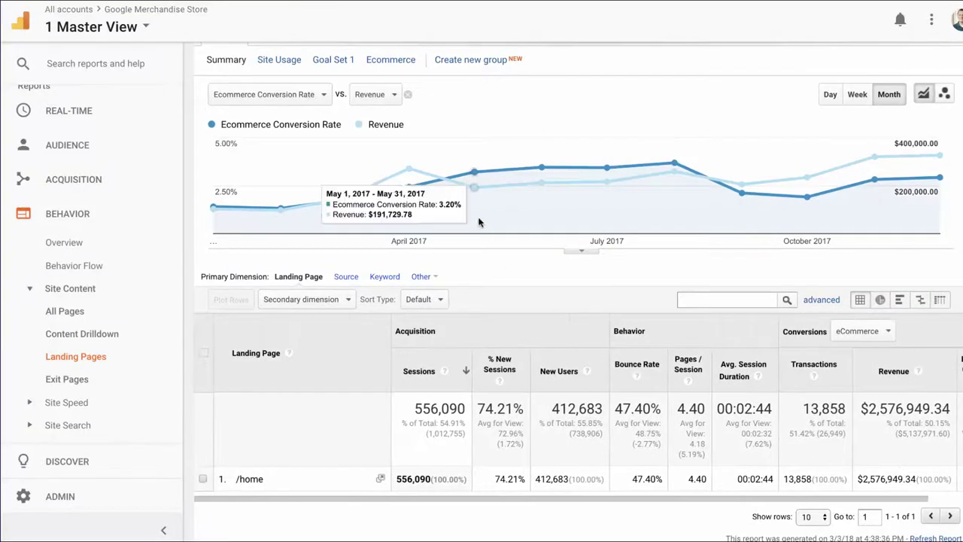